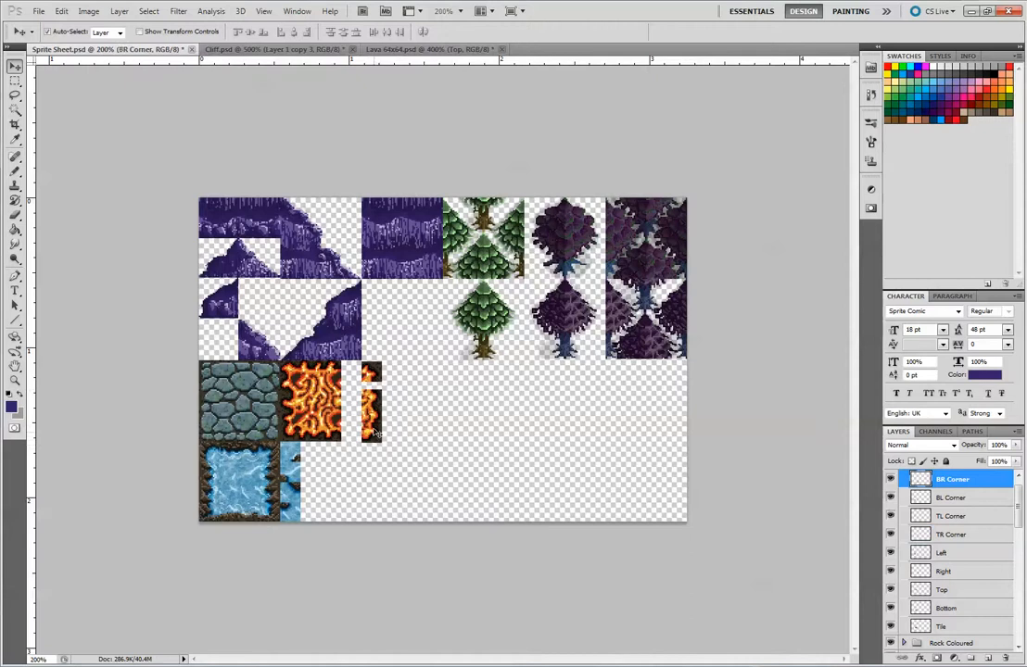
# Step: Try rearranging the sprite sheet's lava corner and edge pieces into smaller lava shapes in the empty area beside the tile
pyautogui.click(369, 375)
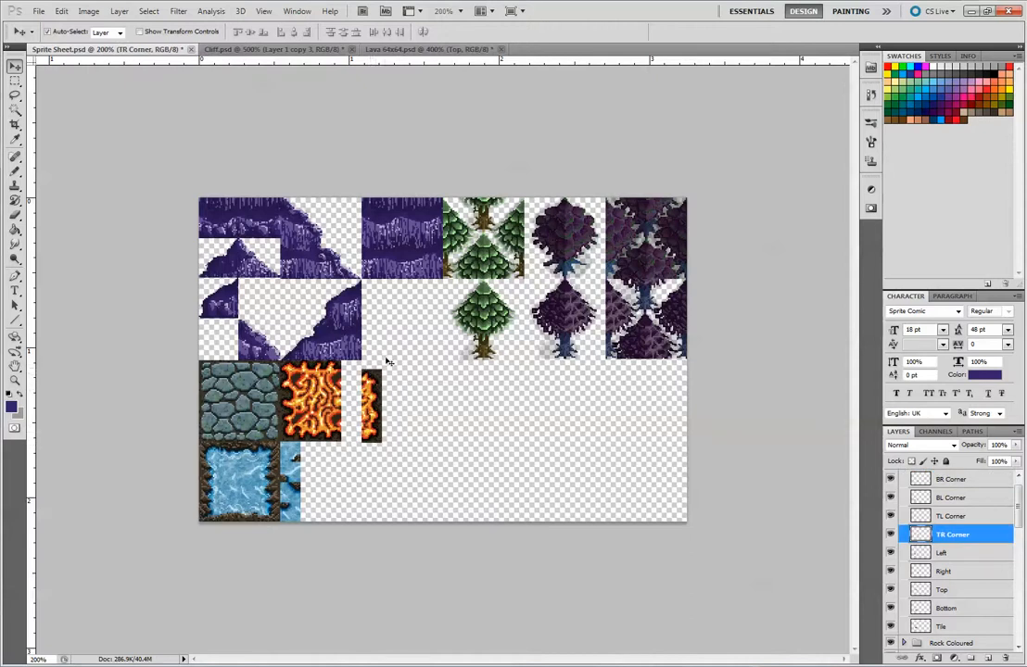
pyautogui.moveTo(388, 360); pyautogui.dragTo(433, 396)
pyautogui.moveTo(289, 371); pyautogui.dragTo(402, 378)
pyautogui.moveTo(302, 402); pyautogui.dragTo(419, 418)
pyautogui.moveTo(298, 432); pyautogui.dragTo(411, 444)
pyautogui.moveTo(422, 438); pyautogui.dragTo(437, 480)
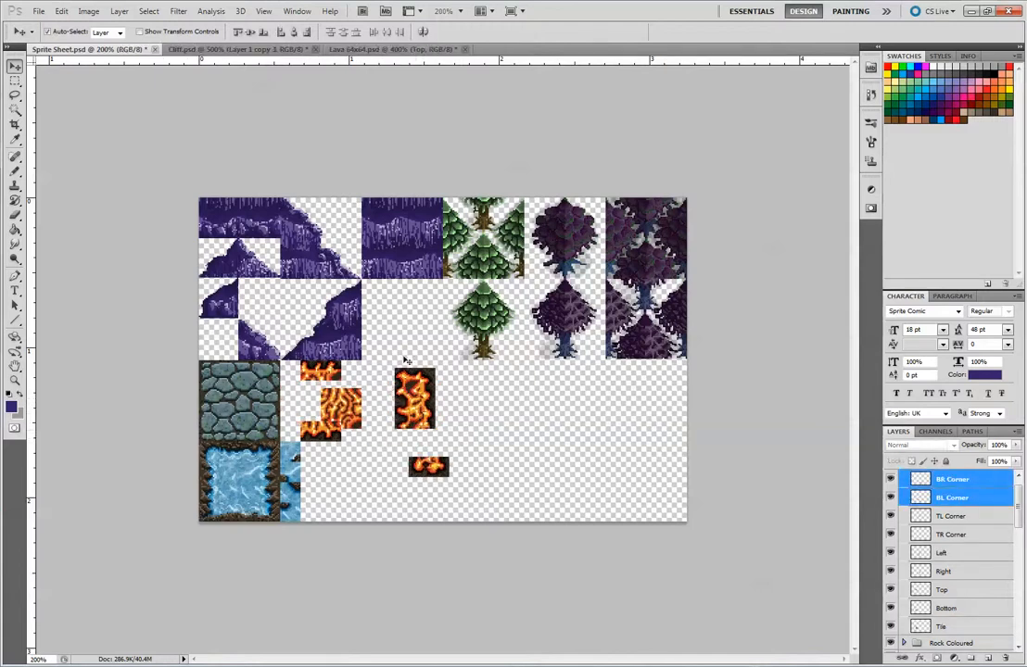
pyautogui.moveTo(405, 359); pyautogui.dragTo(432, 445)
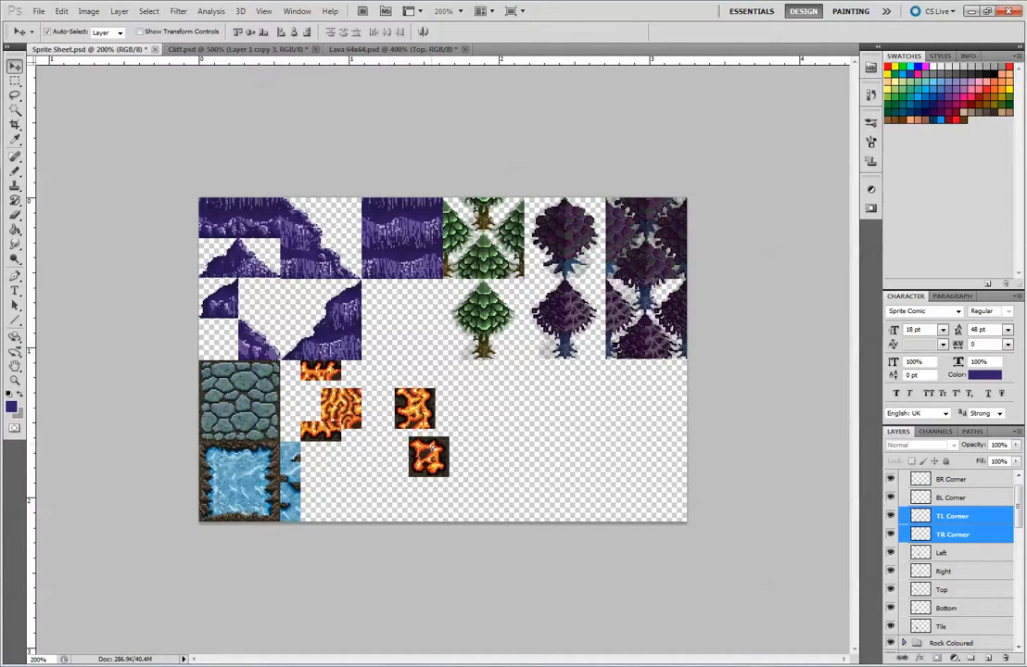
# Step: Undo all the lava piece moves to restore the complete lava tile on the sprite sheet
pyautogui.hotkey('ctrl', 'alt', 'z')
pyautogui.hotkey('ctrl', 'alt', 'z')
pyautogui.hotkey('ctrl', 'alt', 'z')
pyautogui.hotkey('ctrl', 'alt', 'z')
pyautogui.hotkey('ctrl', 'alt', 'z')
pyautogui.hotkey('ctrl', 'alt', 'z')
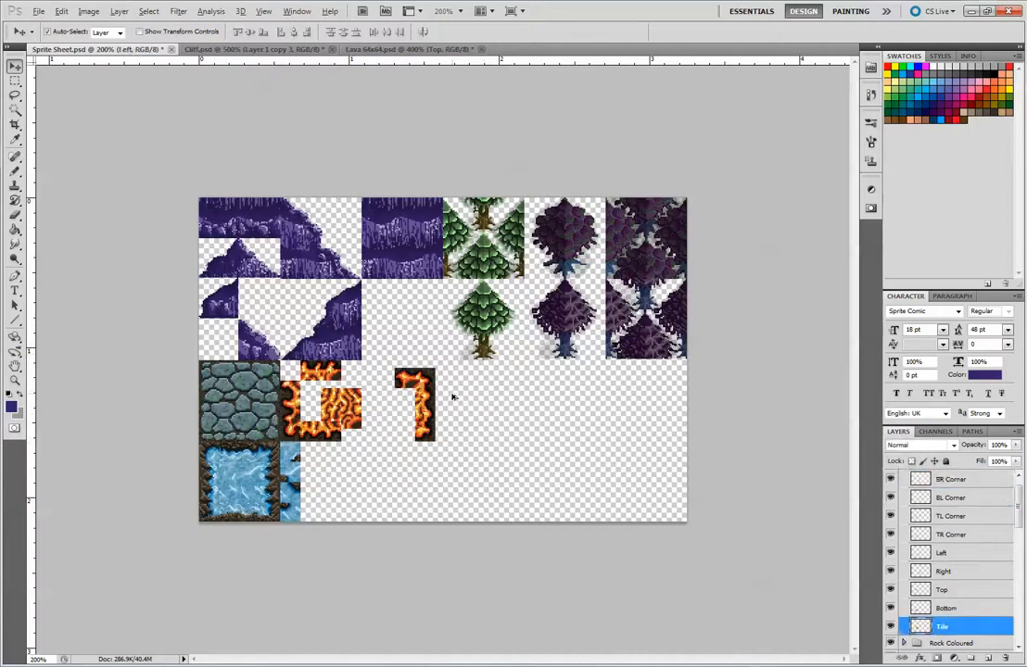
pyautogui.hotkey('ctrl', 'alt', 'z')
pyautogui.hotkey('ctrl', 'alt', 'z')
pyautogui.hotkey('ctrl', 'alt', 'z')
pyautogui.hotkey('ctrl', 'alt', 'z')
pyautogui.hotkey('ctrl', 'alt', 'z')
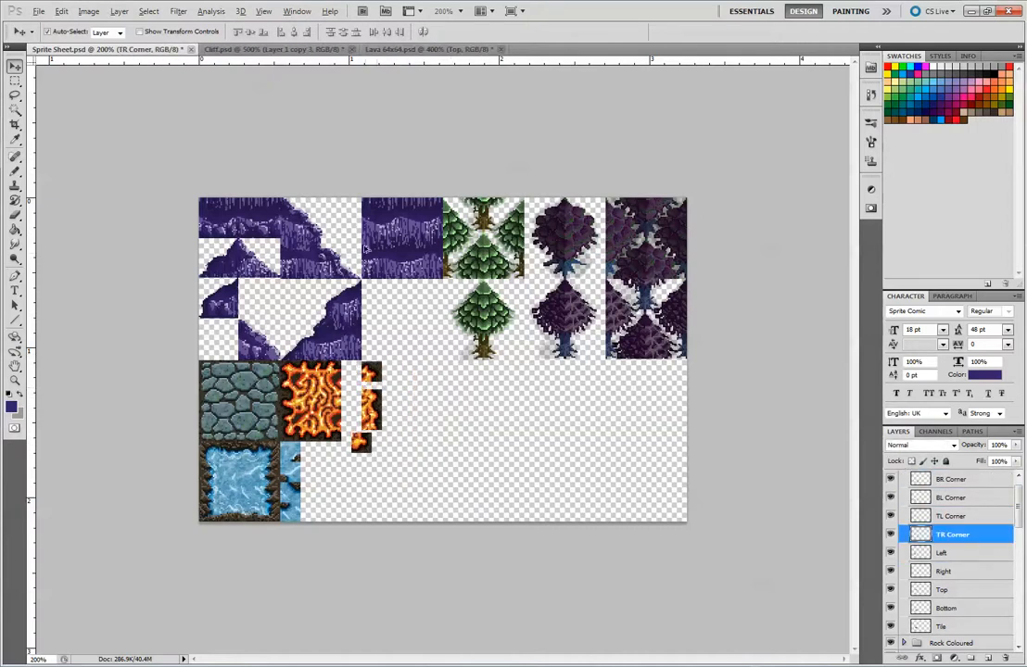
pyautogui.hotkey('ctrl', 'alt', 'z')
pyautogui.hotkey('ctrl', 'alt', 'z')
pyautogui.hotkey('ctrl', 'alt', 'z')
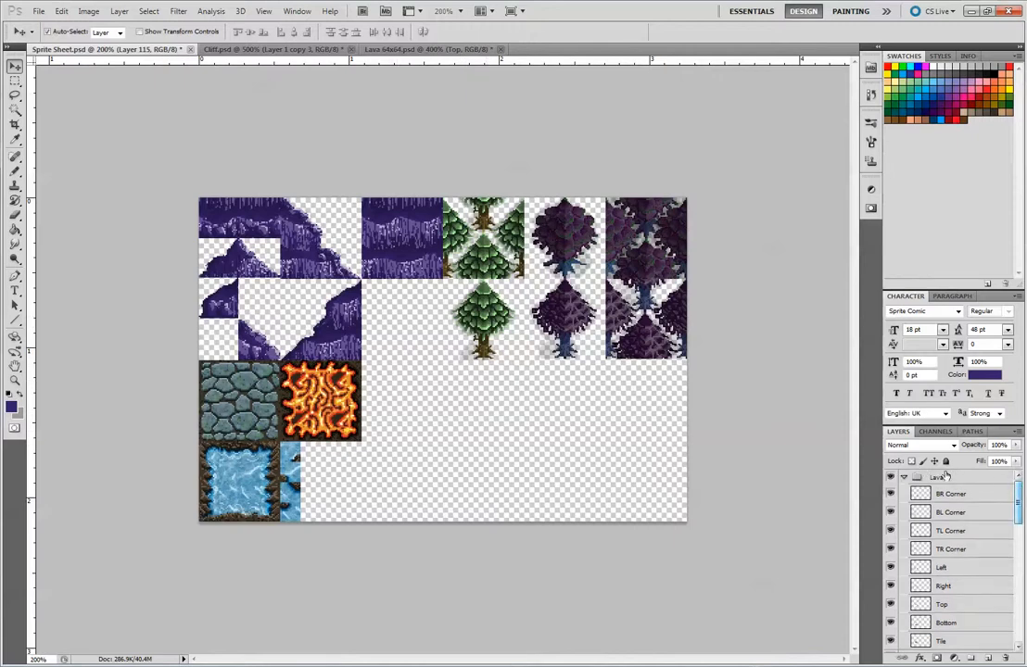
# Step: Collapse the Lava and Rock Coloured groups, and briefly show the Rock Face Pencil and Rock Tutorial groups for comparison
pyautogui.scroll(1, 905, 480)
pyautogui.click(903, 478)
pyautogui.click(904, 491)
pyautogui.click(892, 521)
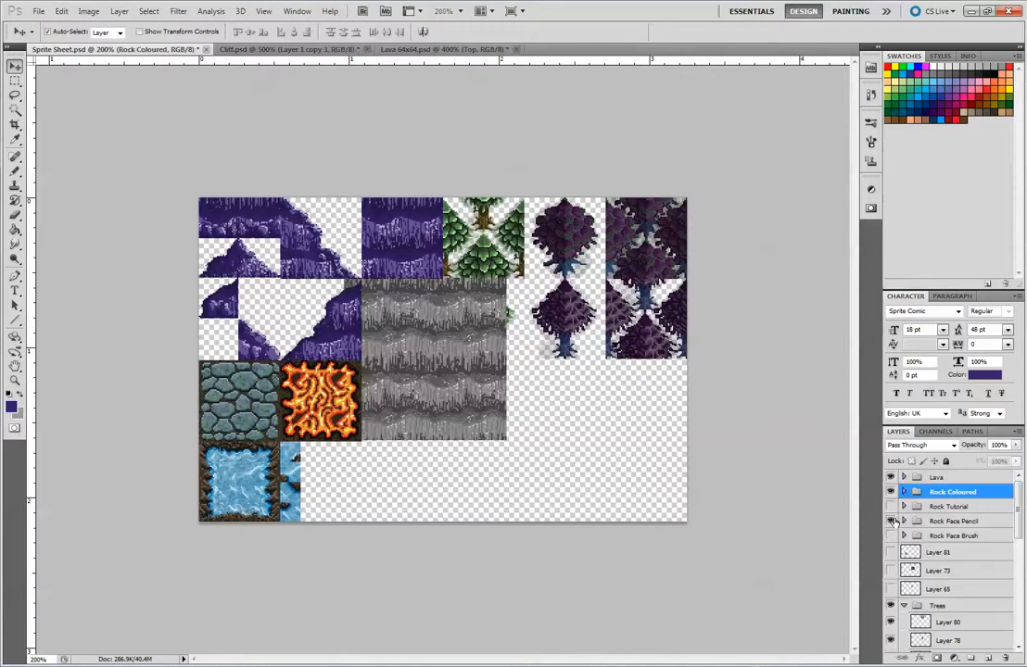
pyautogui.click(892, 521)
pyautogui.click(892, 507)
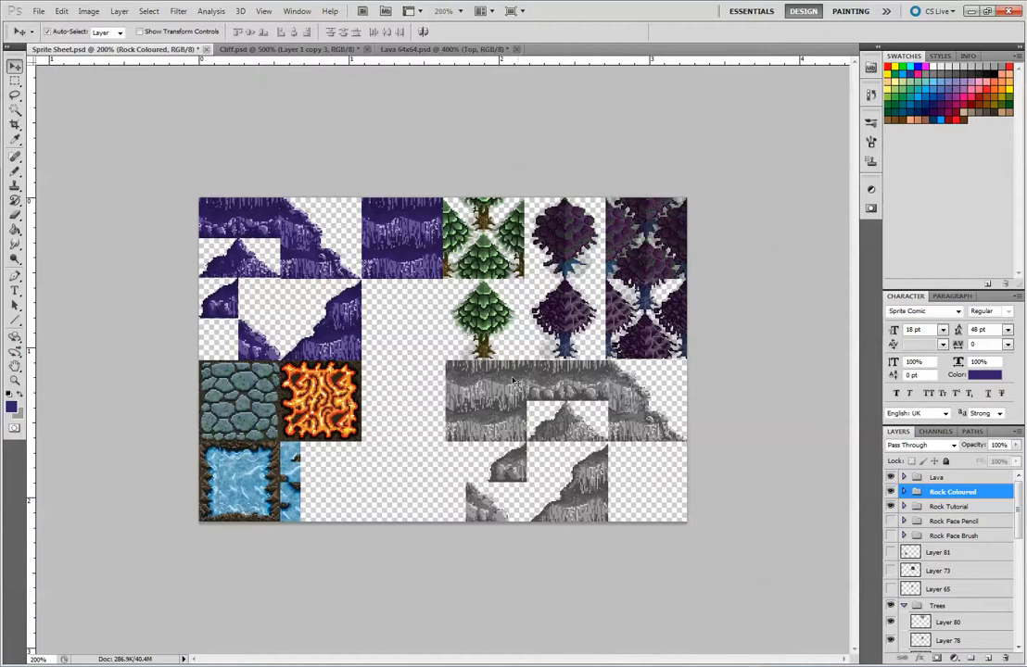
pyautogui.click(892, 507)
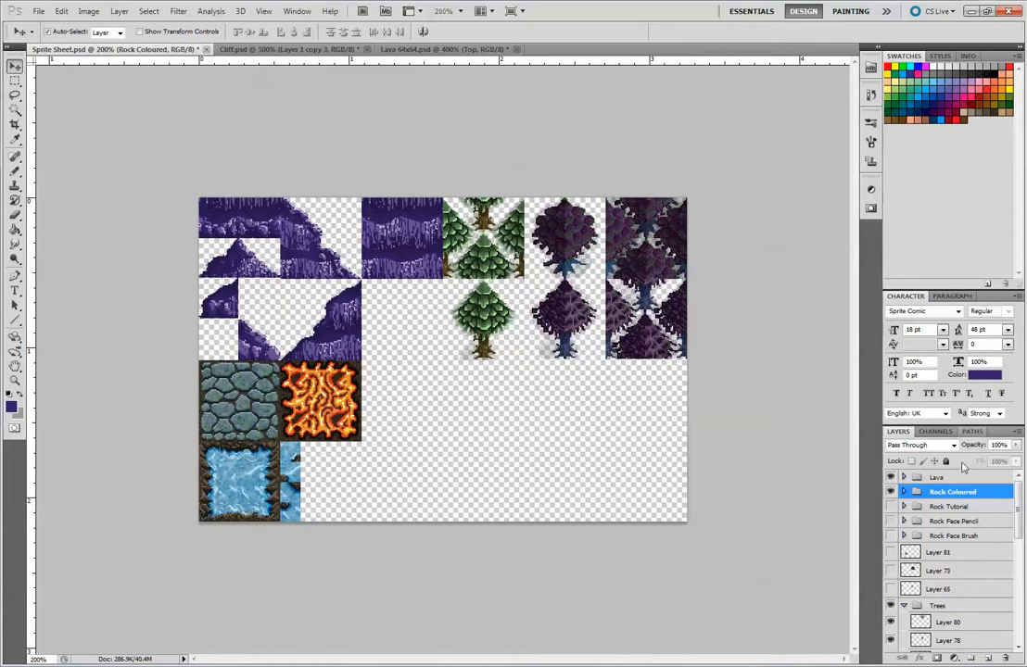
pyautogui.click(890, 492)
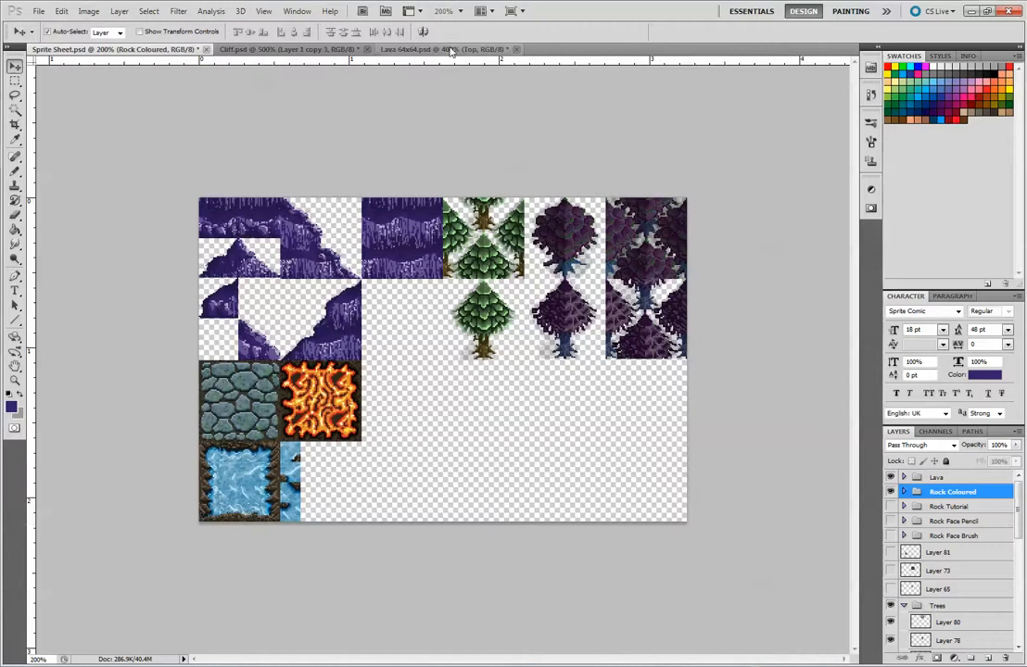
# Step: Switch to the Lava 64x64.psd document and preview the tile with and without the Corner group
pyautogui.click(391, 48)
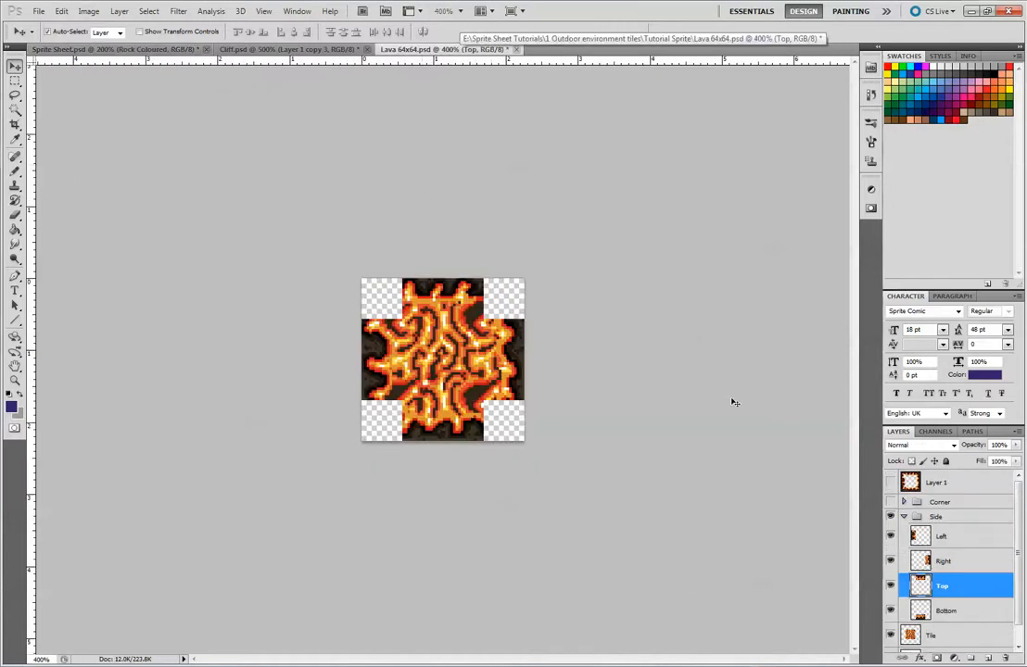
pyautogui.click(891, 503)
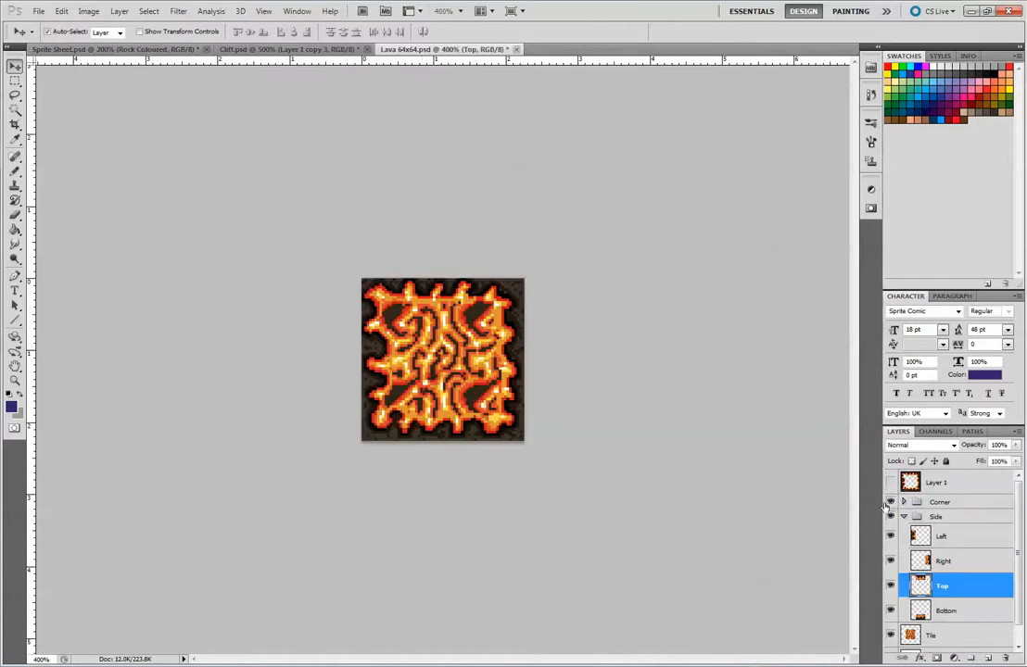
pyautogui.click(891, 502)
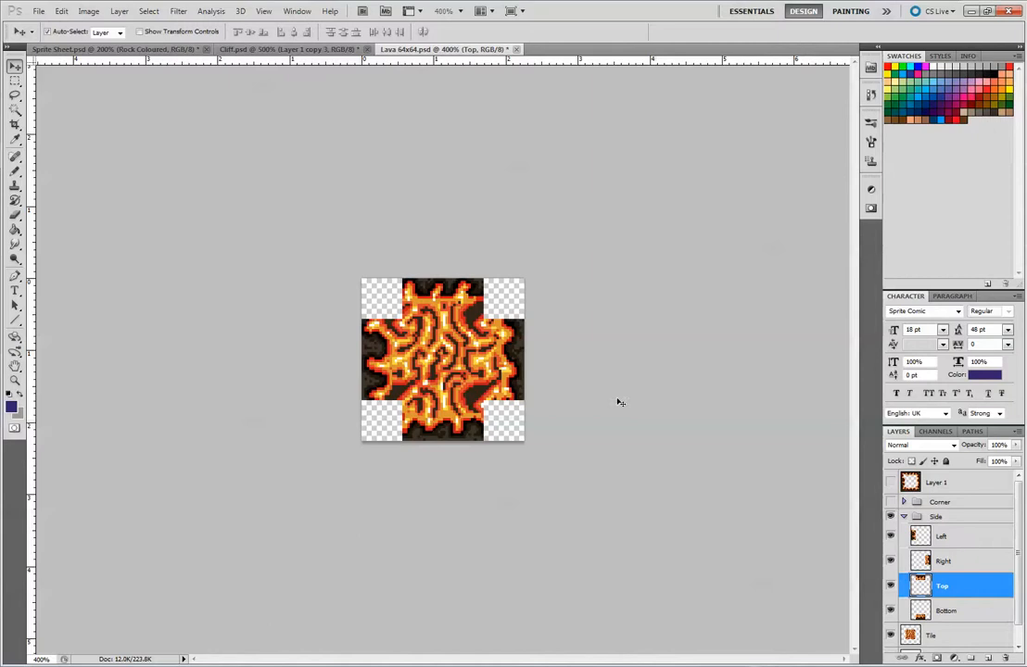
# Step: Swap the Left and Right lava edges and the Top and Bottom edges so the rock faces inward, and hide the Tile layer
pyautogui.moveTo(512, 362)
pyautogui.mouseDown()
pyautogui.moveTo(380, 359)
pyautogui.moveTo(522, 366)
pyautogui.moveTo(508, 362)
pyautogui.mouseUp()
pyautogui.moveTo(390, 349); pyautogui.dragTo(400, 355)
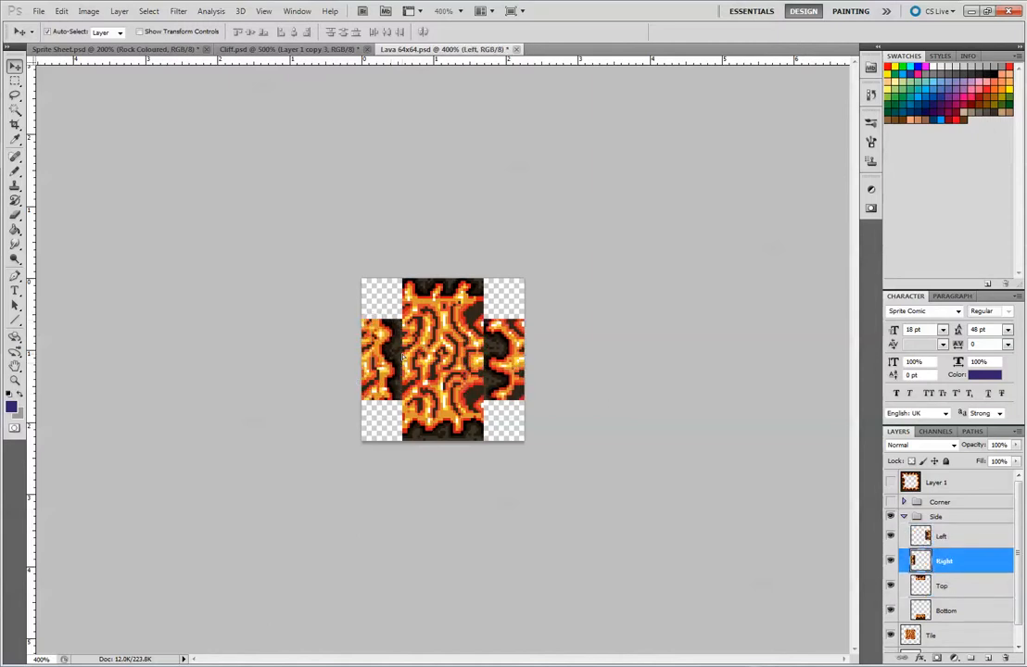
pyautogui.moveTo(443, 283); pyautogui.dragTo(403, 416)
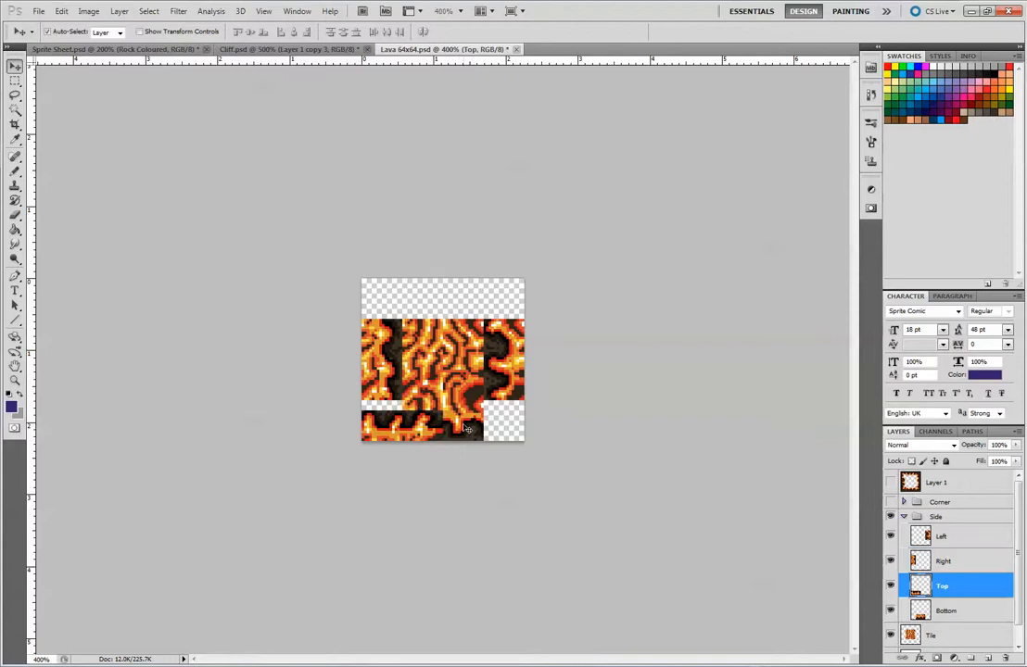
pyautogui.moveTo(465, 425); pyautogui.dragTo(465, 295)
pyautogui.moveTo(424, 411); pyautogui.dragTo(465, 411)
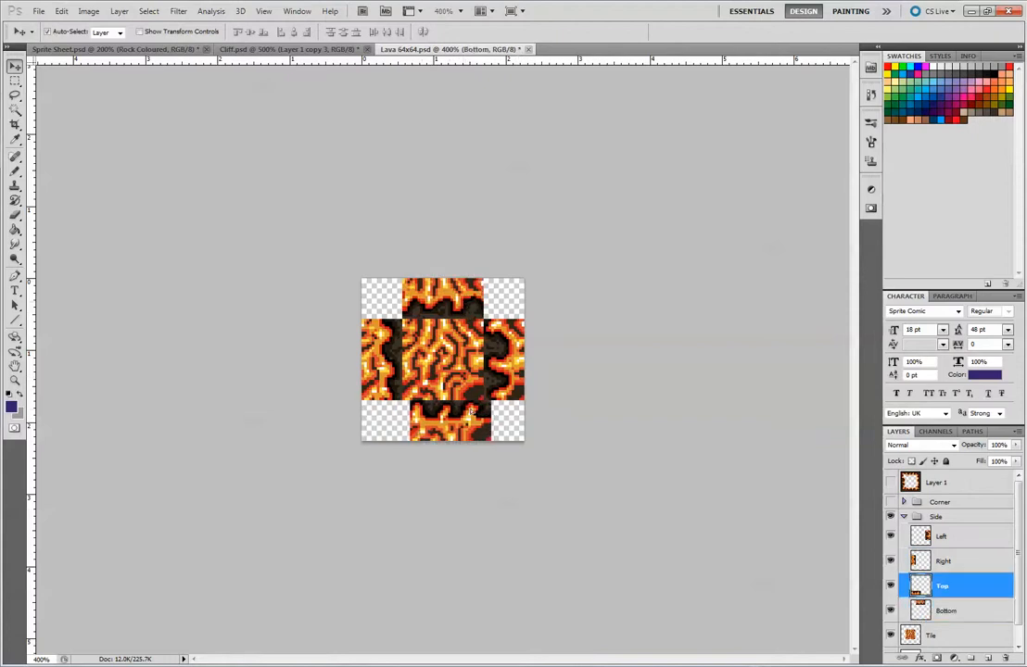
pyautogui.click(890, 636)
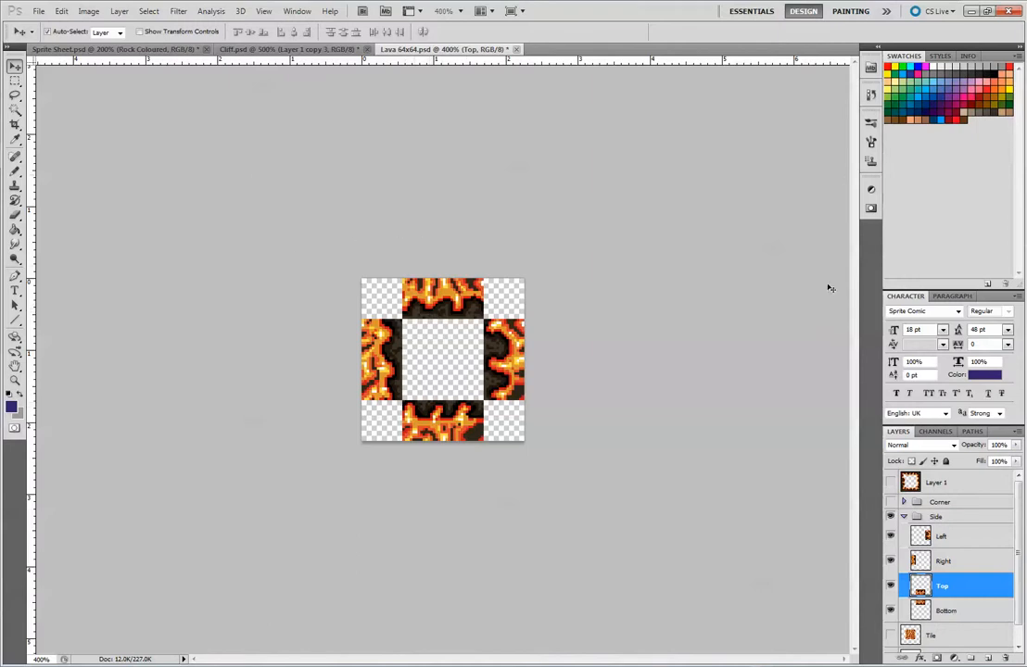
# Step: Add a new layer above Layer 1 and pencil a black outline joining the rock edges at the upper-left inner corner
pyautogui.click(954, 483)
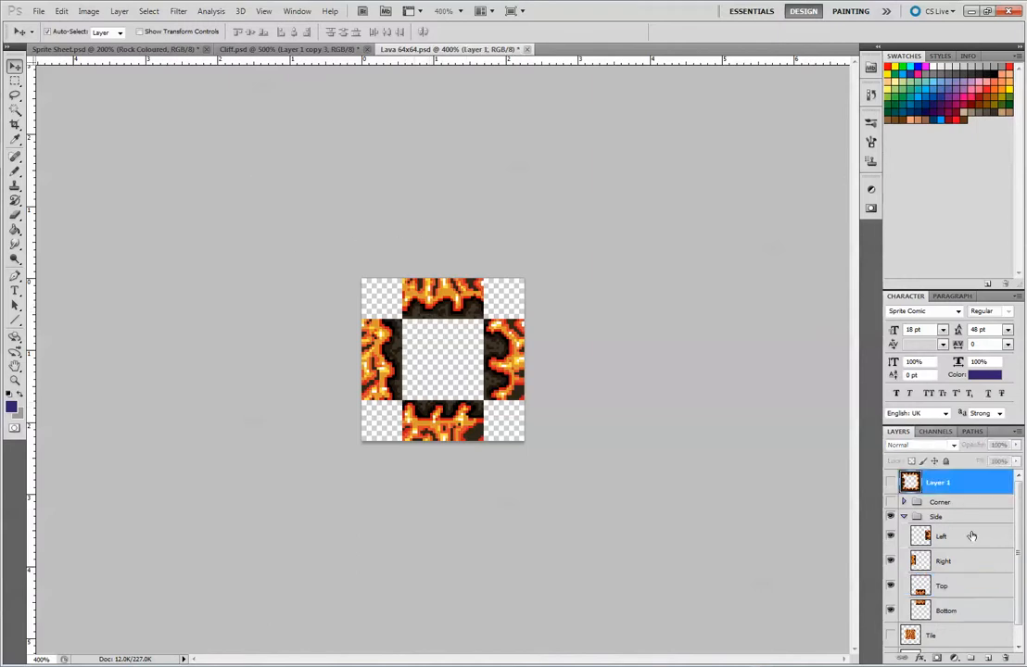
pyautogui.click(989, 659)
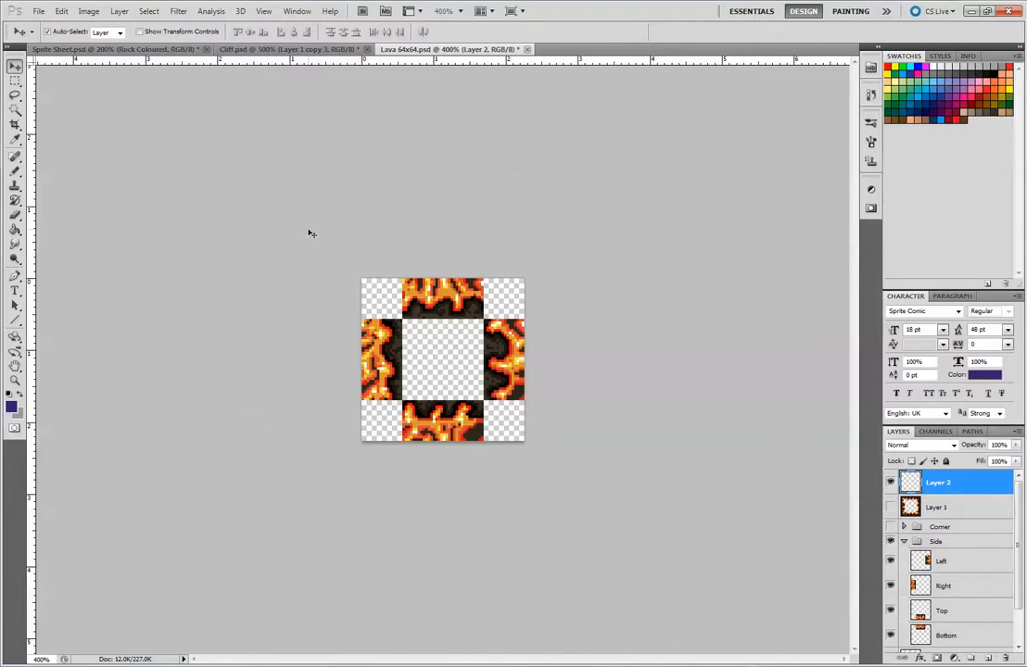
pyautogui.hotkey('ctrl', '+')
pyautogui.hotkey('ctrl', '+')
pyautogui.hotkey('ctrl', '+')
pyautogui.hotkey('ctrl', '+')
pyautogui.hotkey('ctrl', '+')
pyautogui.hotkey('ctrl', '+')
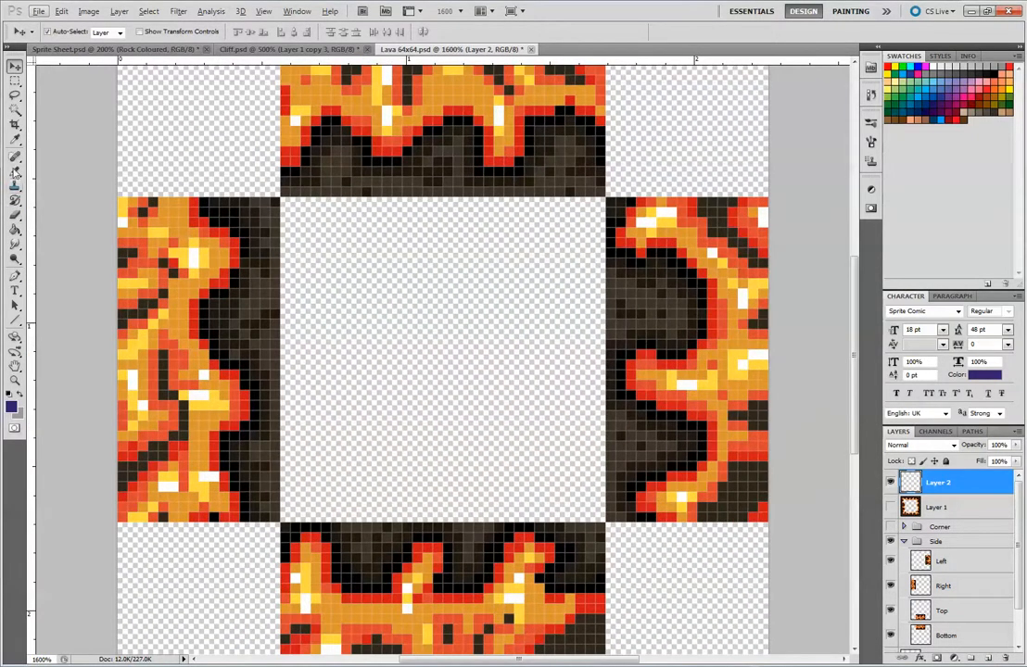
pyautogui.press('b')
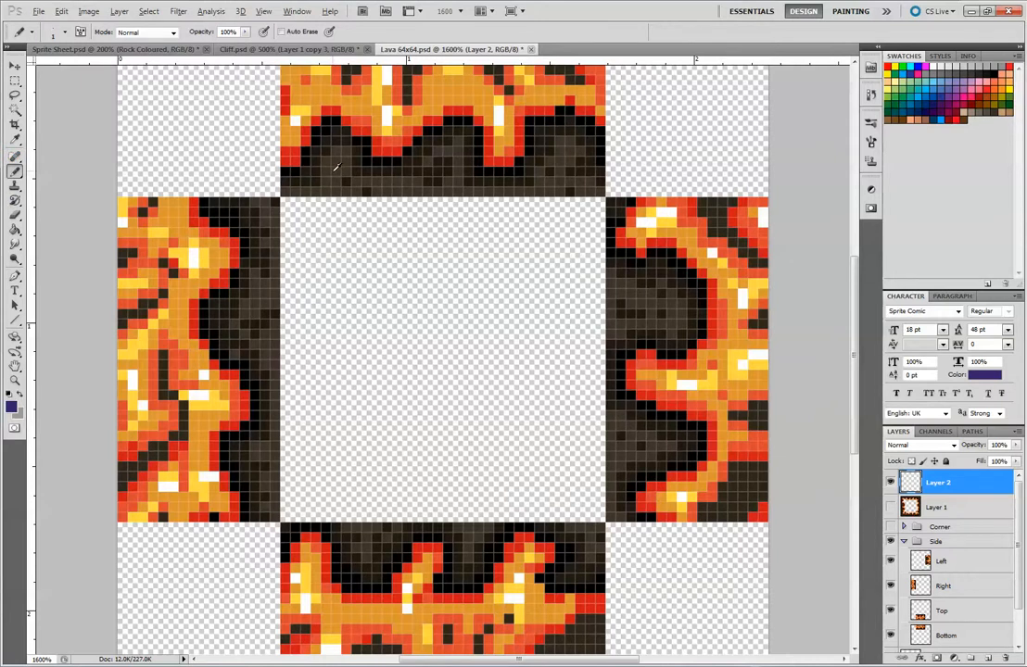
pyautogui.keyDown('alt'); pyautogui.click(287, 171); pyautogui.keyUp('alt')
pyautogui.moveTo(204, 190)
pyautogui.mouseDown()
pyautogui.moveTo(240, 149)
pyautogui.moveTo(271, 171)
pyautogui.mouseUp()
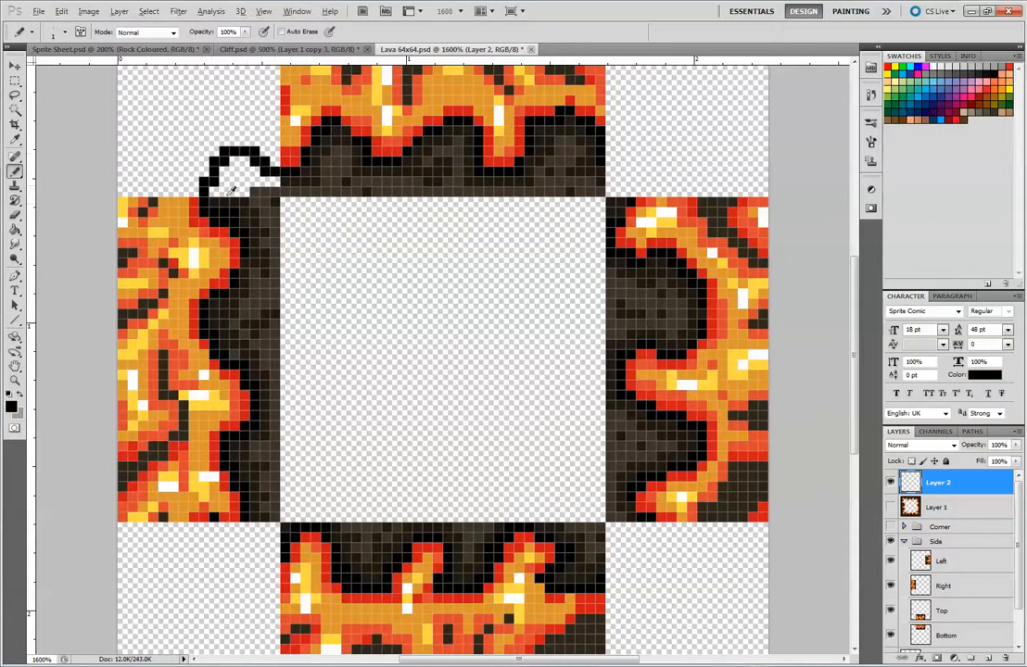
# Step: Fill the outlined upper-left corner with dark rock shades sampled from the neighbouring edge pieces
pyautogui.keyDown('alt'); pyautogui.click(318, 159); pyautogui.keyUp('alt')
pyautogui.moveTo(276, 183)
pyautogui.mouseDown()
pyautogui.moveTo(237, 163)
pyautogui.moveTo(215, 191)
pyautogui.moveTo(247, 183)
pyautogui.moveTo(276, 195)
pyautogui.moveTo(245, 191)
pyautogui.mouseUp()
pyautogui.click(229, 170)
pyautogui.keyDown('alt'); pyautogui.click(261, 195); pyautogui.keyUp('alt')
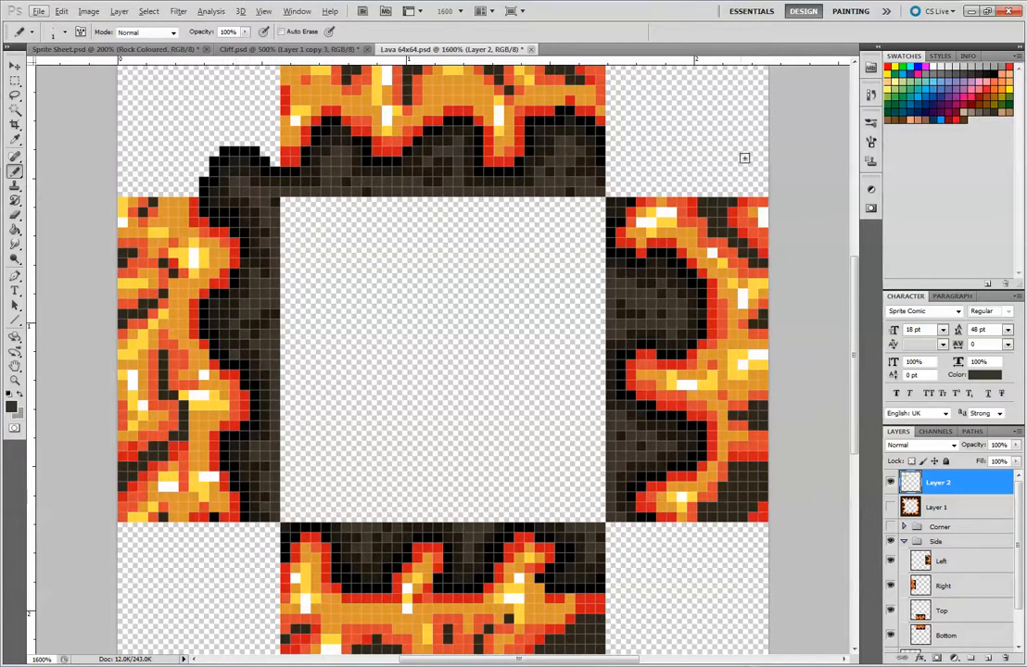
# Step: Pencil black outlines joining the rock edges at the upper-right, lower-right and lower-left corners
pyautogui.keyDown('alt'); pyautogui.click(602, 127); pyautogui.keyUp('alt')
pyautogui.moveTo(610, 138)
pyautogui.mouseDown()
pyautogui.moveTo(631, 162)
pyautogui.moveTo(634, 193)
pyautogui.mouseUp()
pyautogui.moveTo(657, 511)
pyautogui.mouseDown()
pyautogui.moveTo(647, 558)
pyautogui.moveTo(609, 580)
pyautogui.mouseUp()
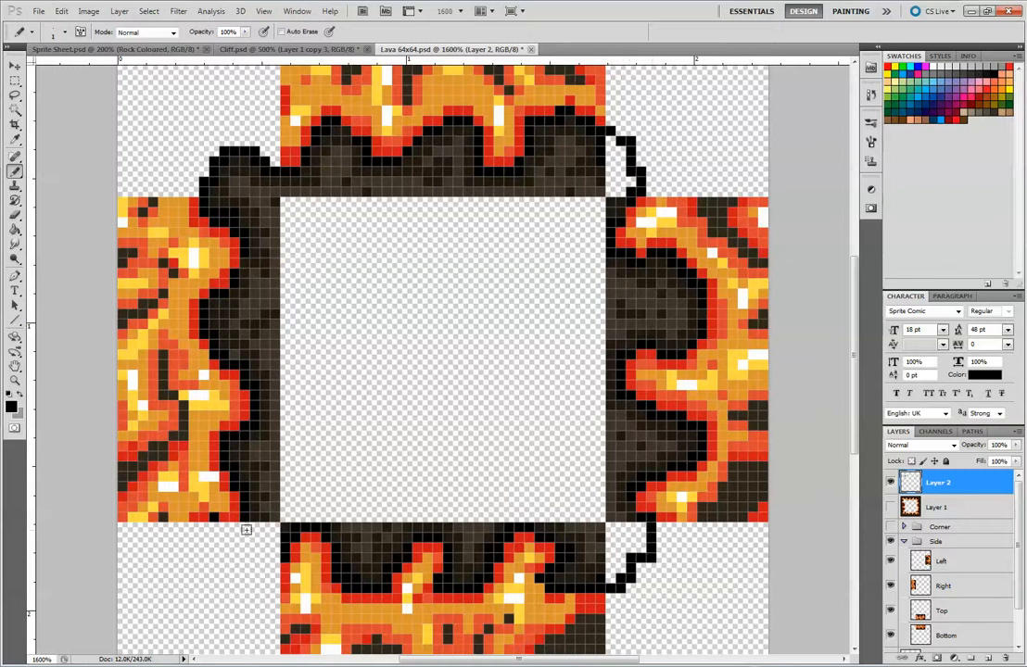
pyautogui.moveTo(243, 527)
pyautogui.mouseDown()
pyautogui.moveTo(247, 548)
pyautogui.moveTo(274, 559)
pyautogui.mouseUp()
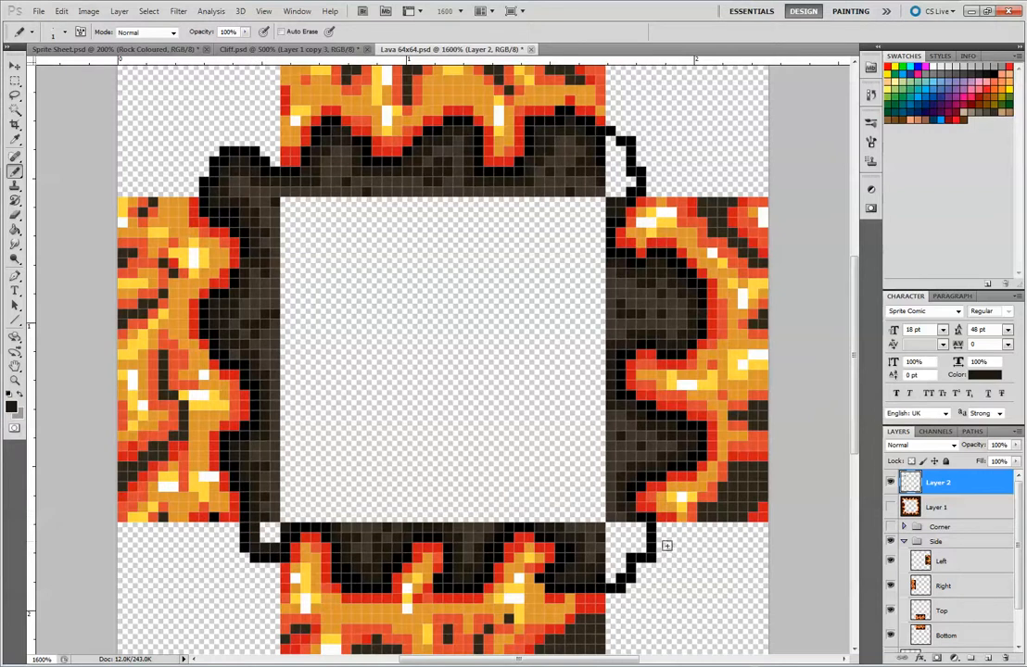
# Step: Fill the three newly outlined corners with sampled dark rock shades to match the adjoining edges
pyautogui.moveTo(637, 528)
pyautogui.mouseDown()
pyautogui.moveTo(620, 551)
pyautogui.moveTo(611, 579)
pyautogui.mouseUp()
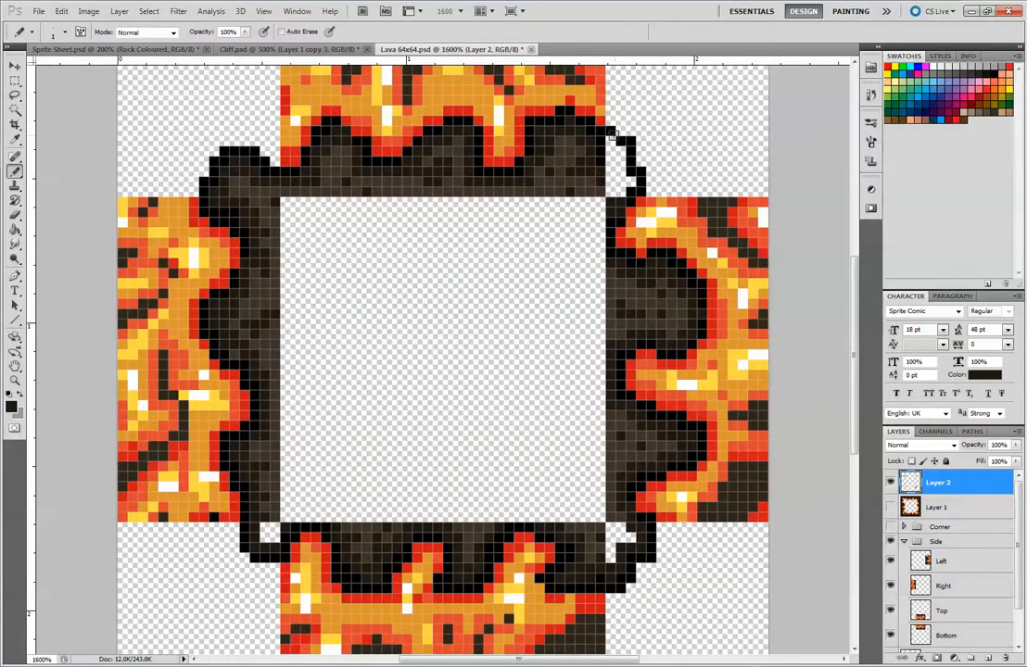
pyautogui.click(615, 189)
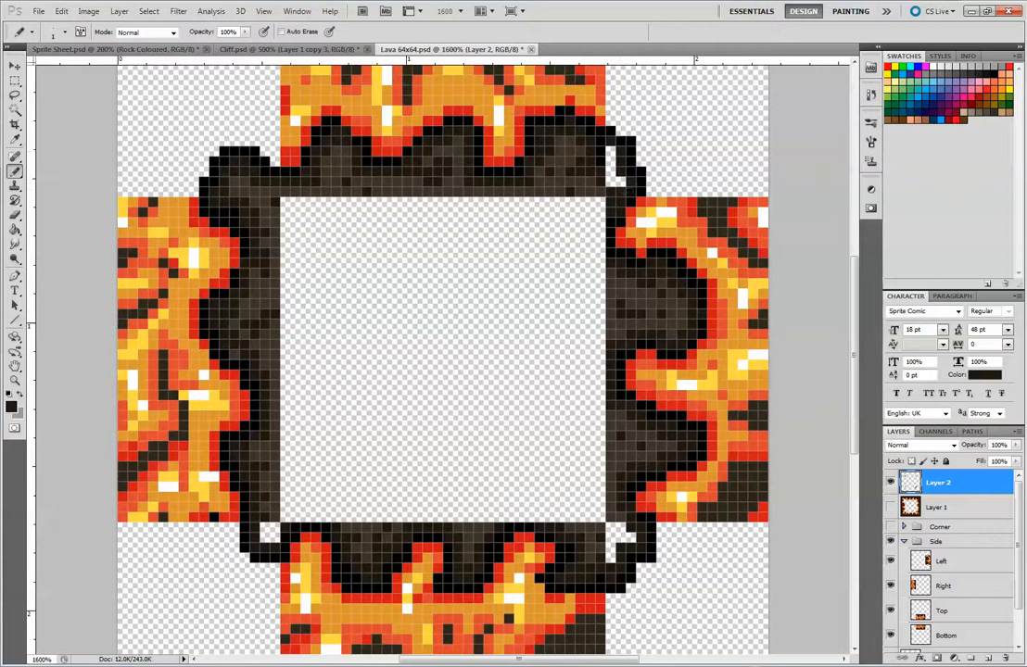
pyautogui.keyDown('alt'); pyautogui.click(617, 291); pyautogui.keyUp('alt')
pyautogui.moveTo(611, 149); pyautogui.dragTo(617, 181)
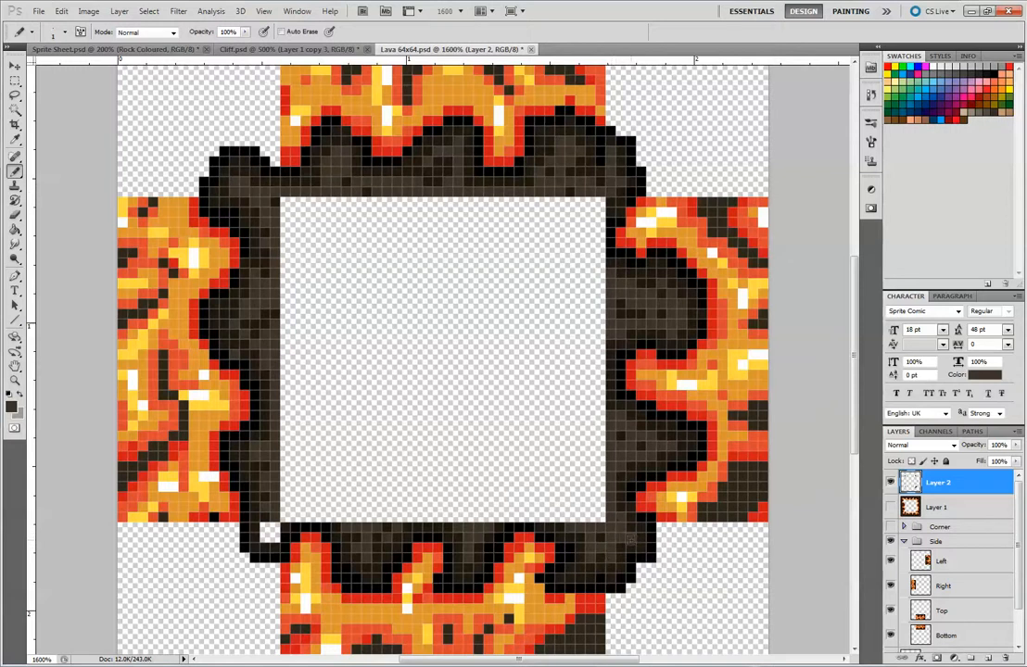
pyautogui.moveTo(277, 524); pyautogui.dragTo(276, 537)
pyautogui.hotkey('ctrl', '-')
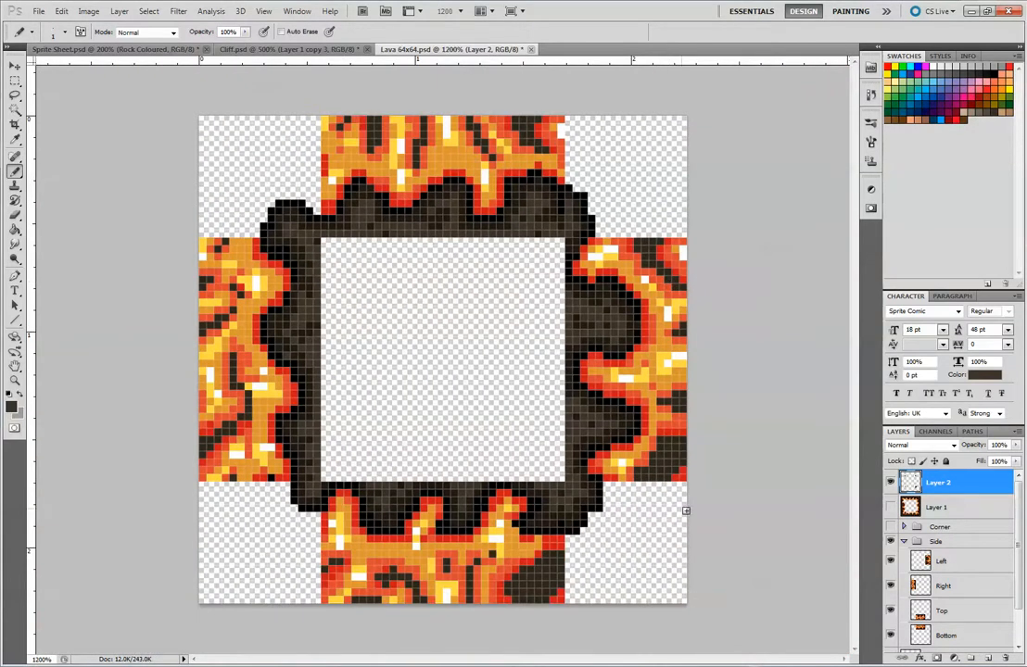
# Step: Try moving the four lava edges and the new corner layer together, and undo the move
pyautogui.click(15, 66)
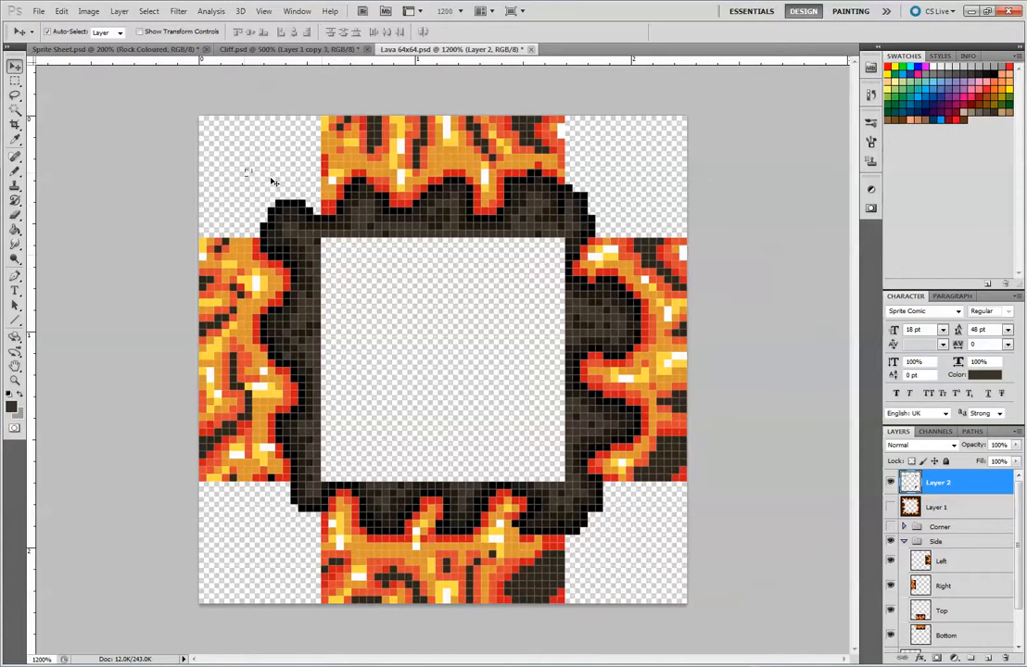
pyautogui.moveTo(239, 165); pyautogui.dragTo(557, 483)
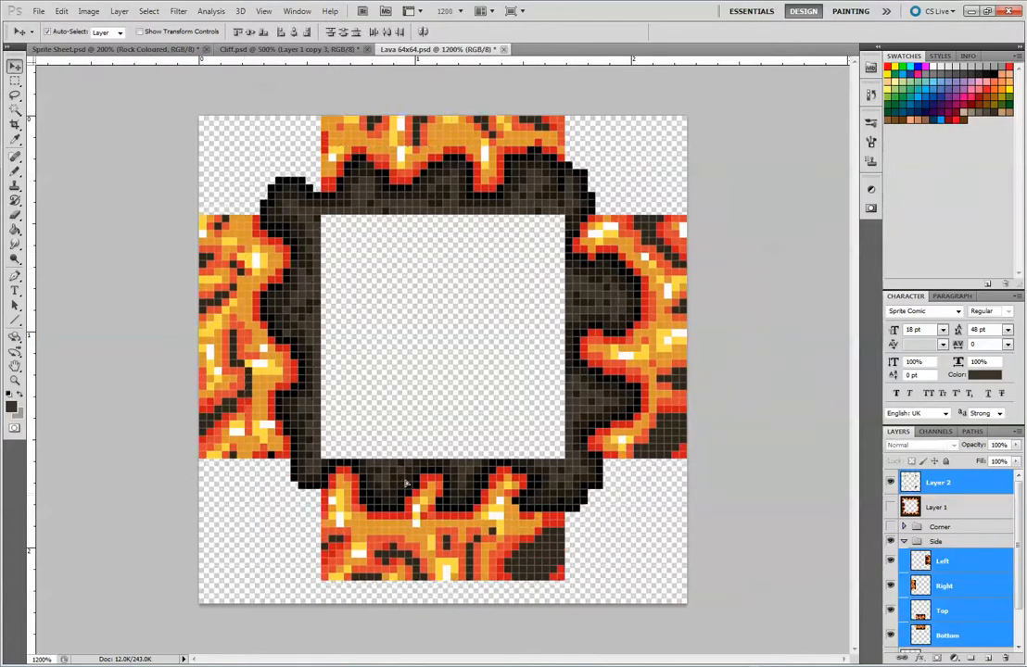
pyautogui.moveTo(399, 508); pyautogui.dragTo(419, 498)
pyautogui.hotkey('ctrl', 'z')
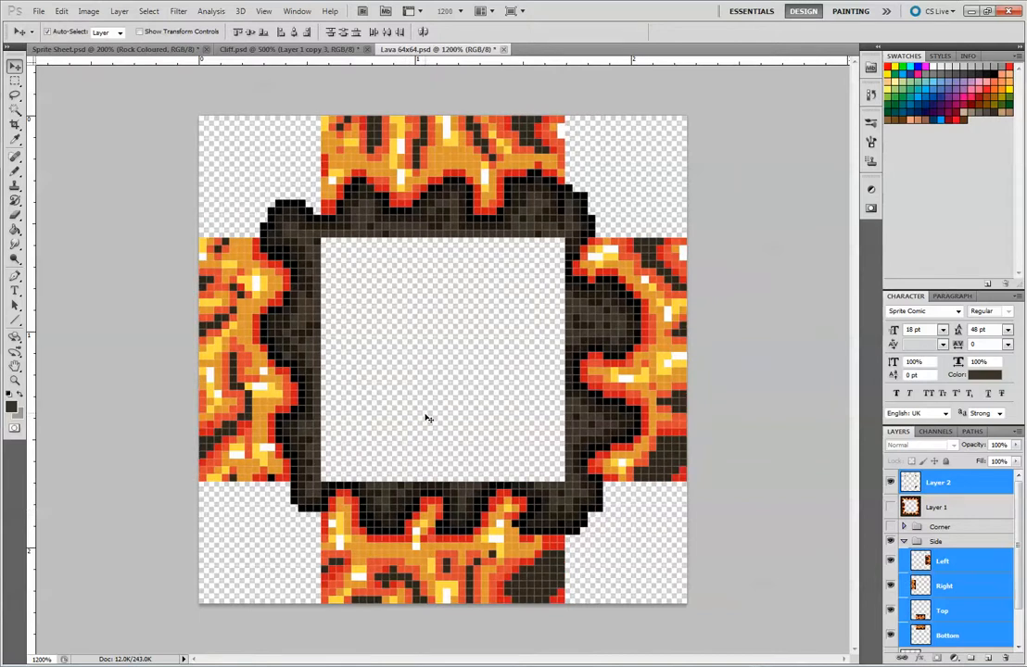
# Step: Select the Left and Bottom edge layers and hide them both
pyautogui.click(948, 635)
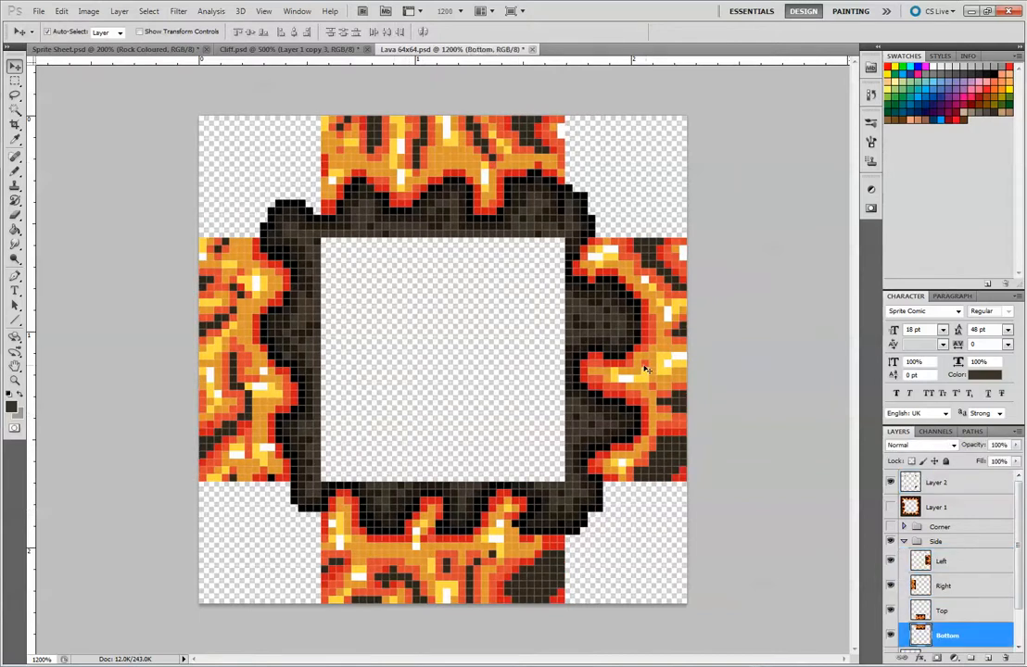
pyautogui.keyDown('ctrl'); pyautogui.click(943, 560); pyautogui.keyUp('ctrl')
pyautogui.click(890, 561)
pyautogui.click(890, 635)
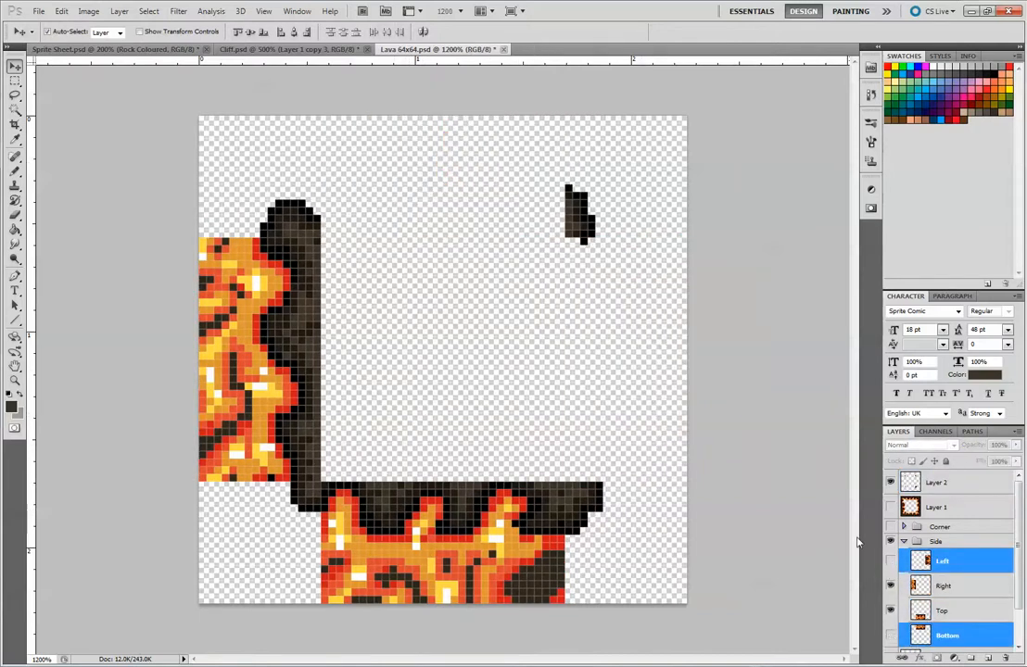
# Step: Move the Right, Top and Layer 2 pieces together diagonally up and right so their inner corner meets the canvas centre
pyautogui.click(585, 334)
pyautogui.moveTo(416, 409); pyautogui.dragTo(278, 524)
pyautogui.moveTo(310, 447); pyautogui.dragTo(437, 328)
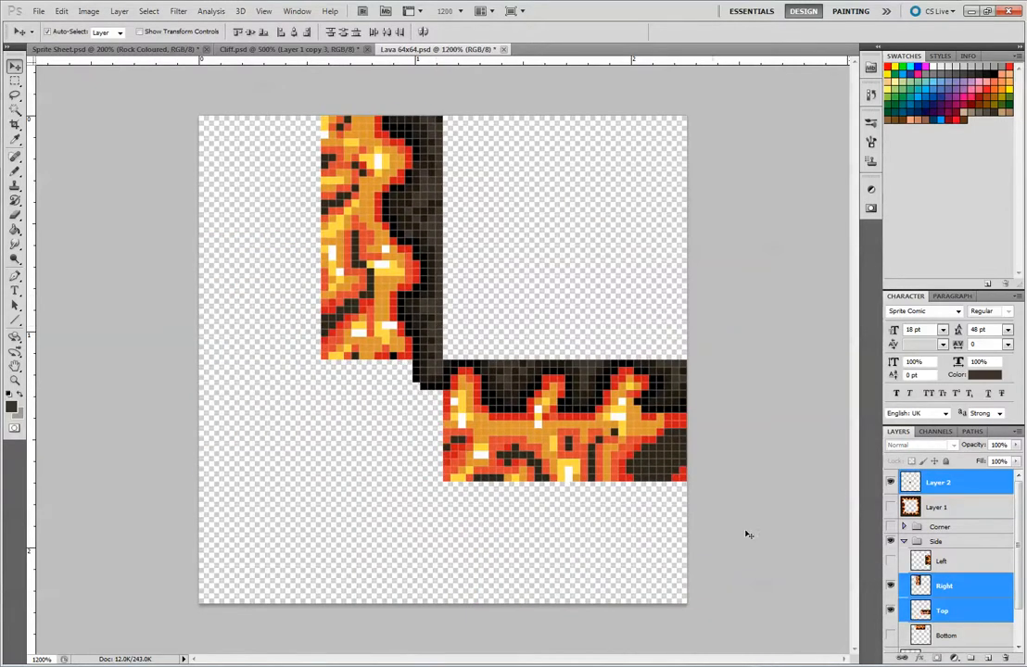
# Step: Show the Tile layer and move it into the canvas's lower-right quadrant so it continues beneath the Top edge piece
pyautogui.click(946, 612)
pyautogui.scroll(-2, 946, 593)
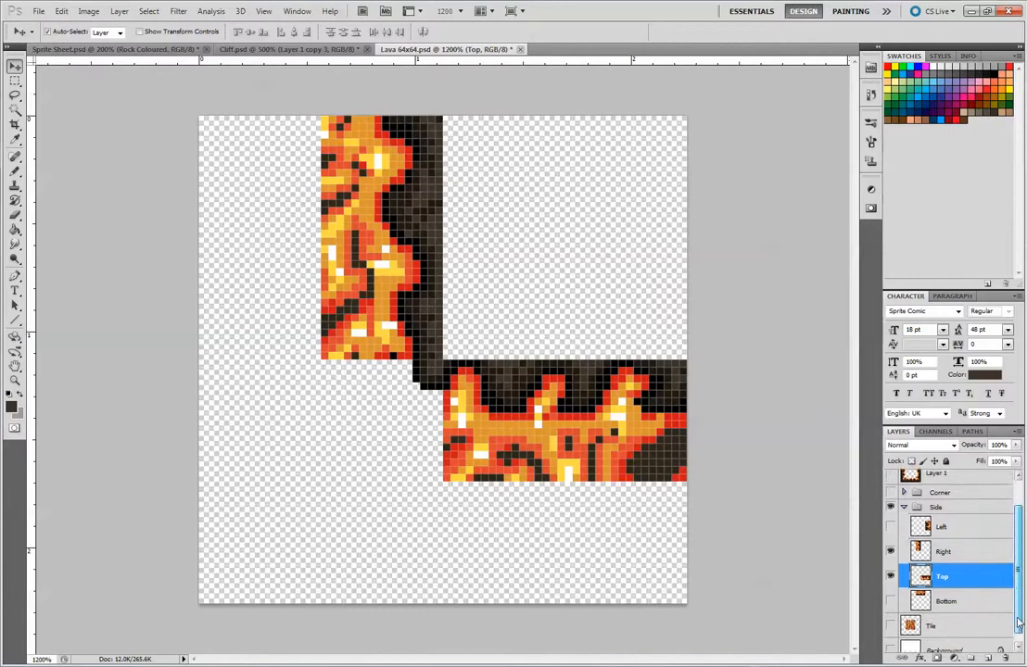
pyautogui.click(890, 615)
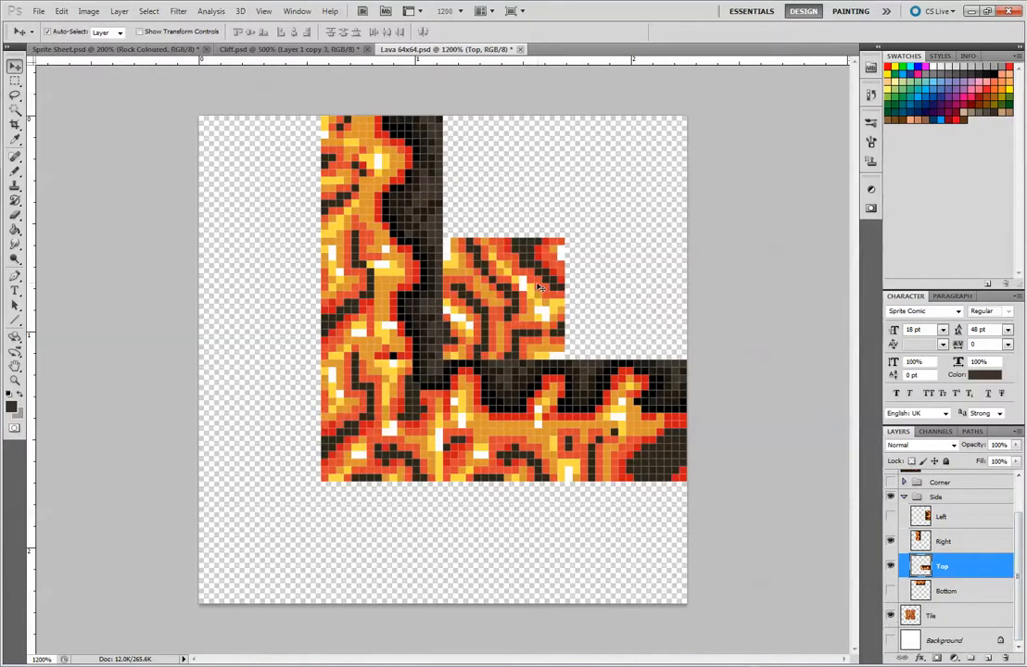
pyautogui.moveTo(465, 247); pyautogui.dragTo(588, 370)
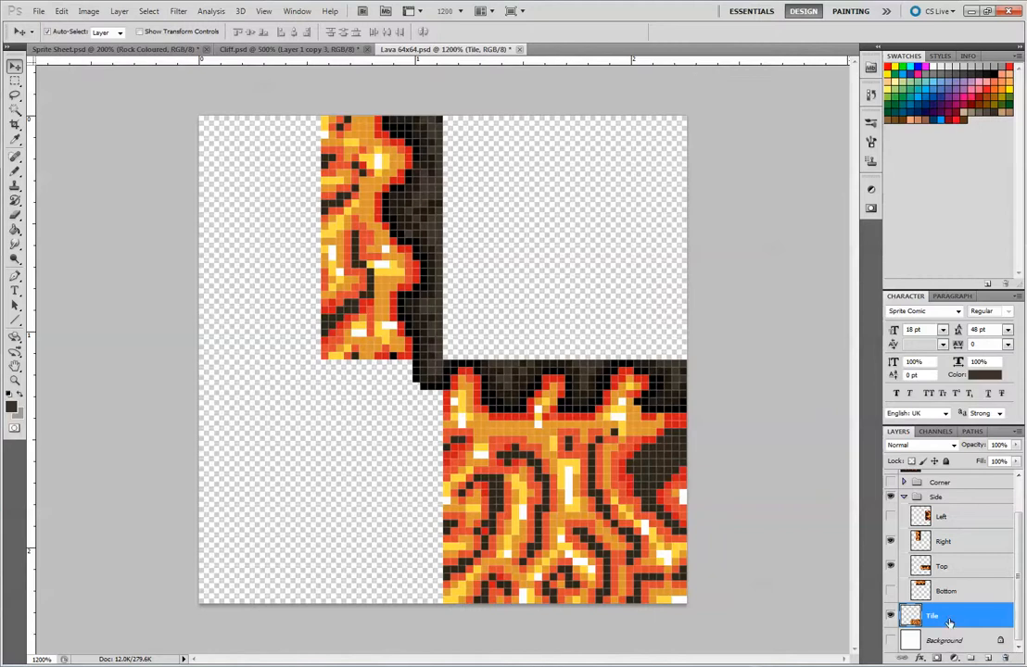
# Step: Duplicate the Tile layer twice, placing one copy at the canvas's lower left and the other at the upper left beside the Right edge piece
pyautogui.moveTo(946, 619); pyautogui.dragTo(988, 658)
pyautogui.moveTo(472, 529); pyautogui.dragTo(327, 522)
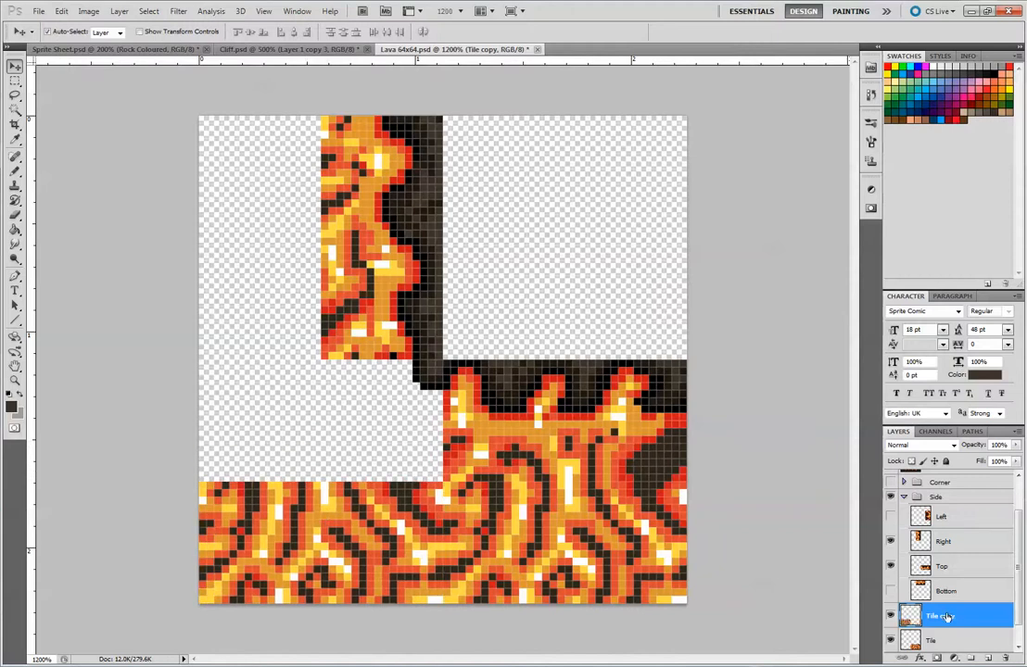
pyautogui.moveTo(945, 616); pyautogui.dragTo(986, 657)
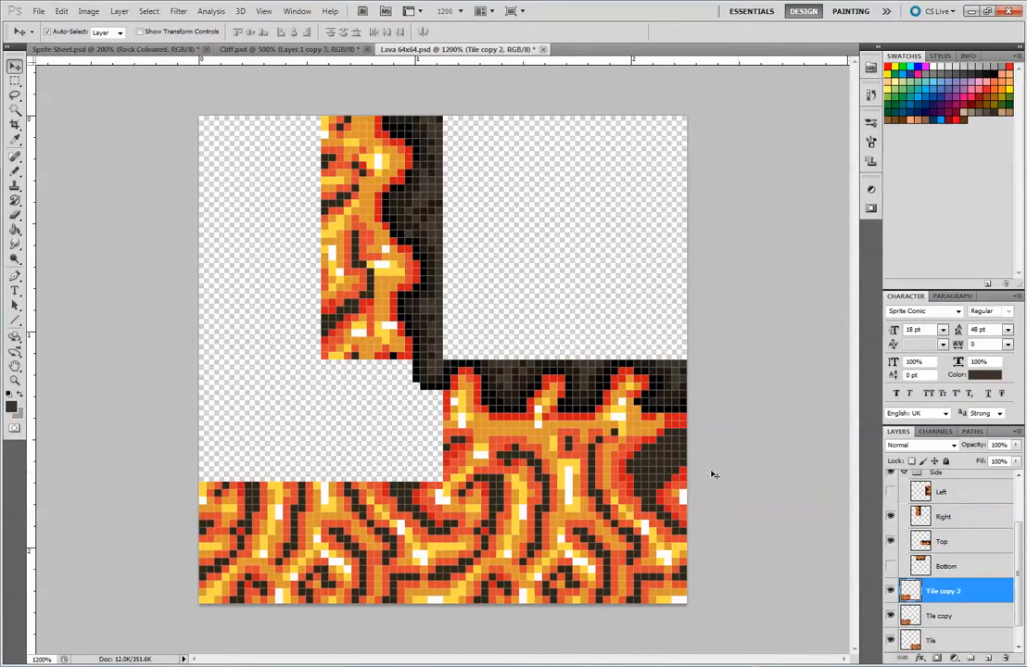
pyautogui.moveTo(315, 542); pyautogui.dragTo(260, 291)
pyautogui.moveTo(266, 538); pyautogui.dragTo(182, 491)
pyautogui.moveTo(297, 489); pyautogui.dragTo(267, 402)
# Step: Try moving the original Tile layer left along the canvas bottom so it adjoins the lower-left copy
pyautogui.moveTo(586, 535); pyautogui.dragTo(475, 526)
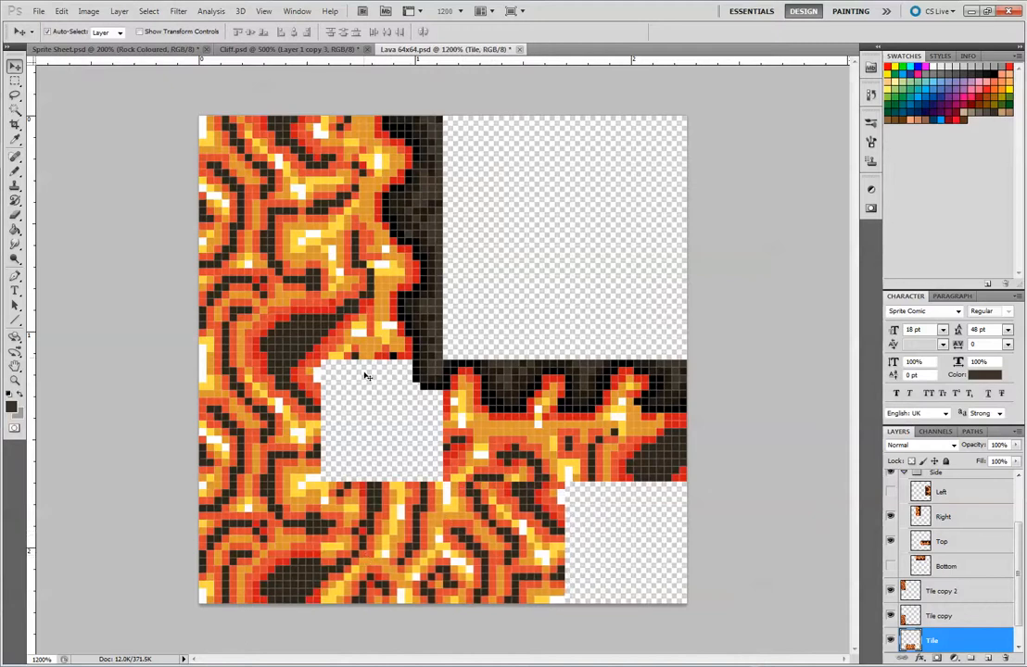
pyautogui.moveTo(421, 522)
pyautogui.mouseDown()
pyautogui.moveTo(537, 527)
pyautogui.moveTo(424, 527)
pyautogui.mouseUp()
pyautogui.moveTo(369, 451); pyautogui.dragTo(555, 523)
pyautogui.moveTo(542, 527)
pyautogui.mouseDown()
pyautogui.moveTo(425, 523)
pyautogui.moveTo(557, 517)
pyautogui.moveTo(493, 532)
pyautogui.moveTo(534, 531)
pyautogui.mouseUp()
pyautogui.moveTo(447, 523); pyautogui.dragTo(368, 529)
pyautogui.press('alt')
pyautogui.click(15, 172)
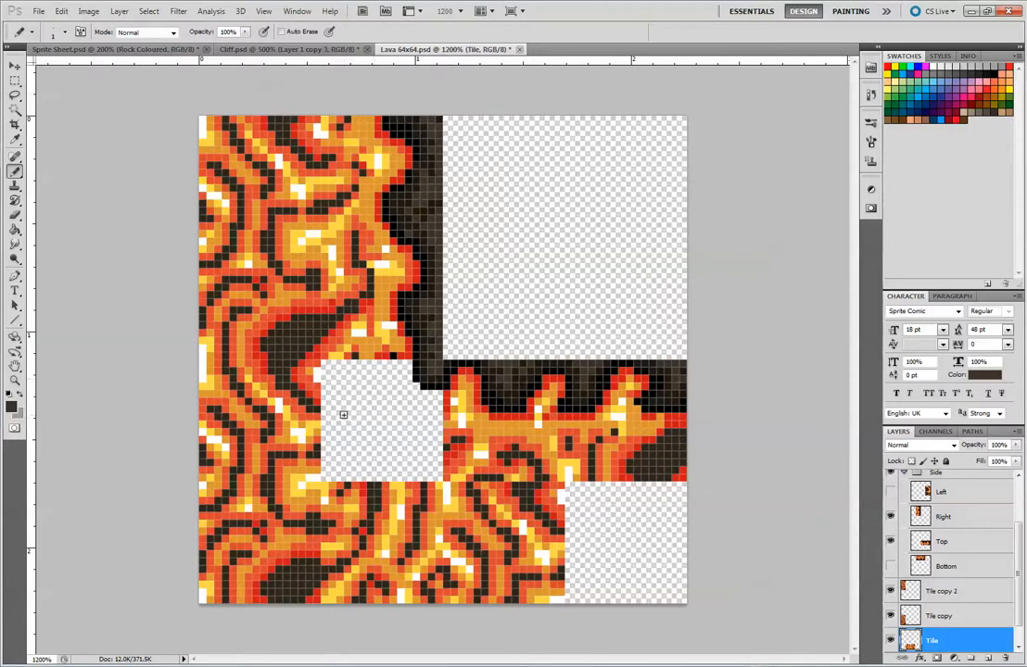
pyautogui.moveTo(510, 533); pyautogui.dragTo(590, 535)
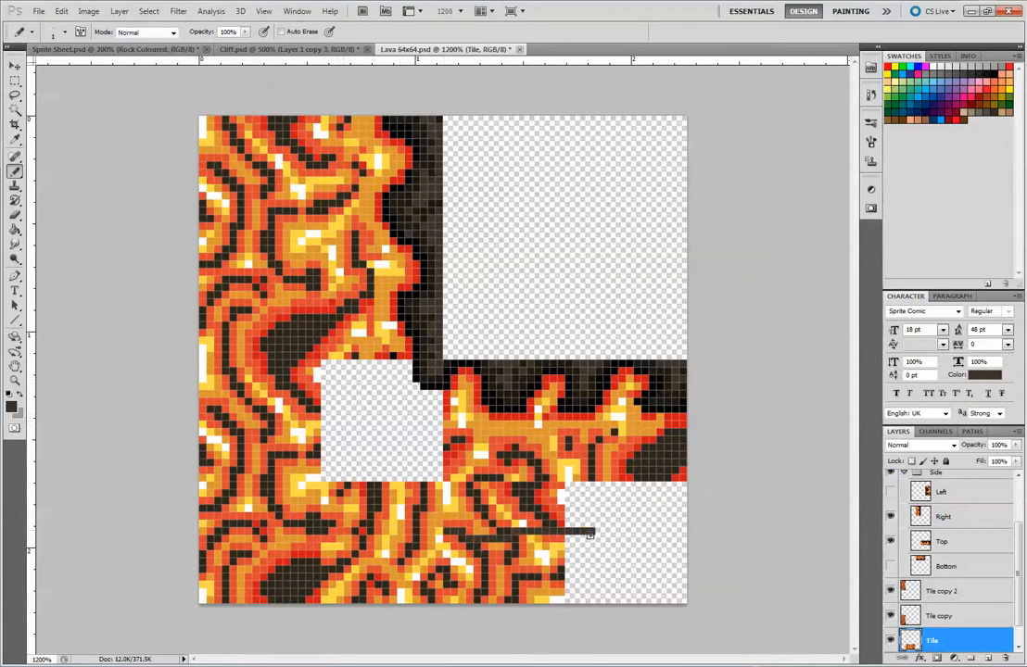
pyautogui.hotkey('ctrl', 'z')
# Step: Move the Tile layer back into the lower-right quadrant, aligned beneath the Top edge piece
pyautogui.click(15, 66)
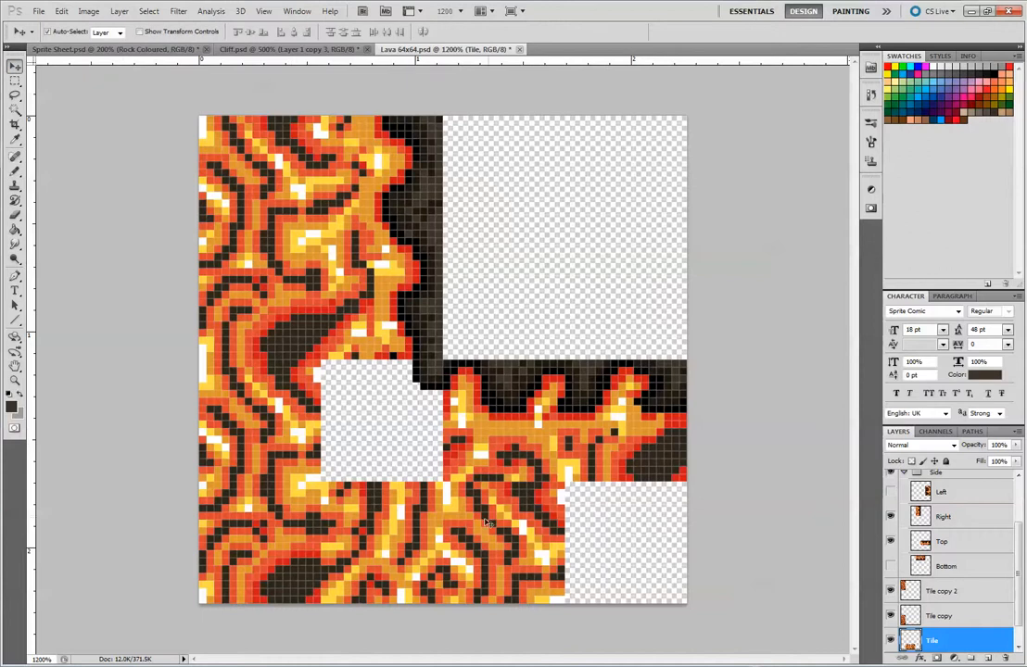
pyautogui.moveTo(452, 550); pyautogui.dragTo(591, 551)
pyautogui.hotkey('ctrl', 'z')
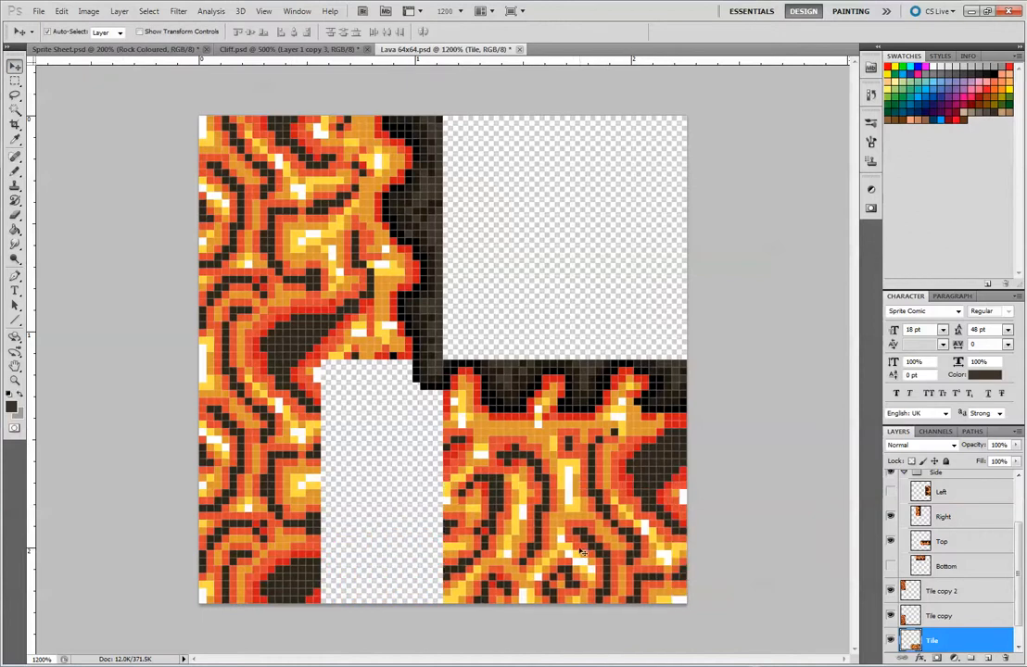
# Step: Try moving the Top edge and Tile layers together to the right, and undo the moves
pyautogui.click(433, 375)
pyautogui.keyDown('shift'); pyautogui.click(500, 464); pyautogui.keyUp('shift')
pyautogui.moveTo(517, 499)
pyautogui.mouseDown()
pyautogui.moveTo(594, 498)
pyautogui.moveTo(517, 506)
pyautogui.moveTo(533, 490)
pyautogui.mouseUp()
pyautogui.hotkey('ctrl', 'z')
pyautogui.click(431, 471)
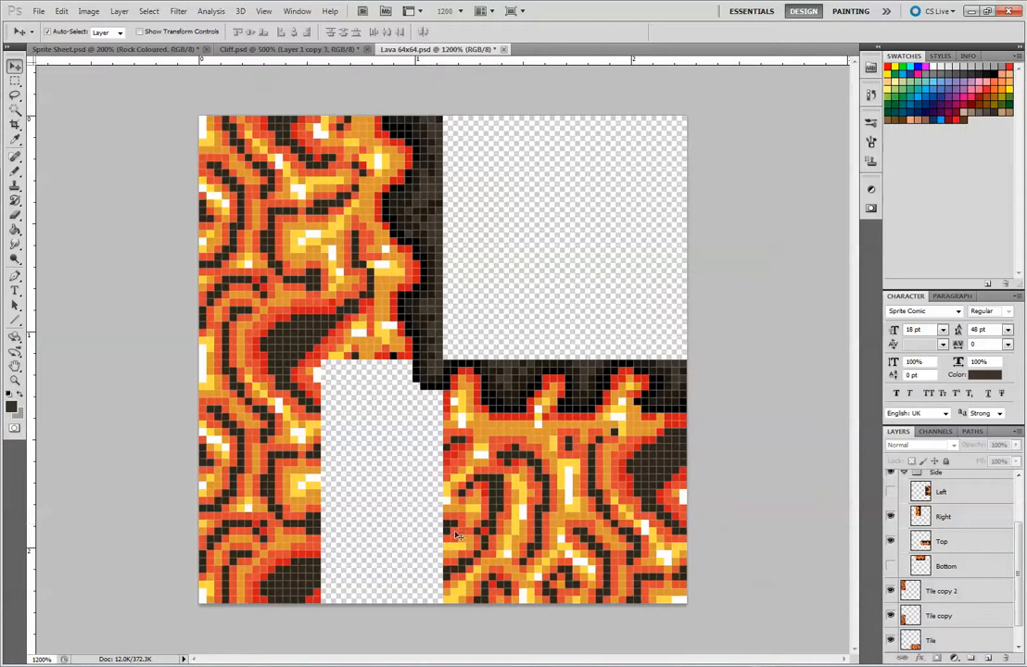
pyautogui.moveTo(472, 483); pyautogui.dragTo(642, 462)
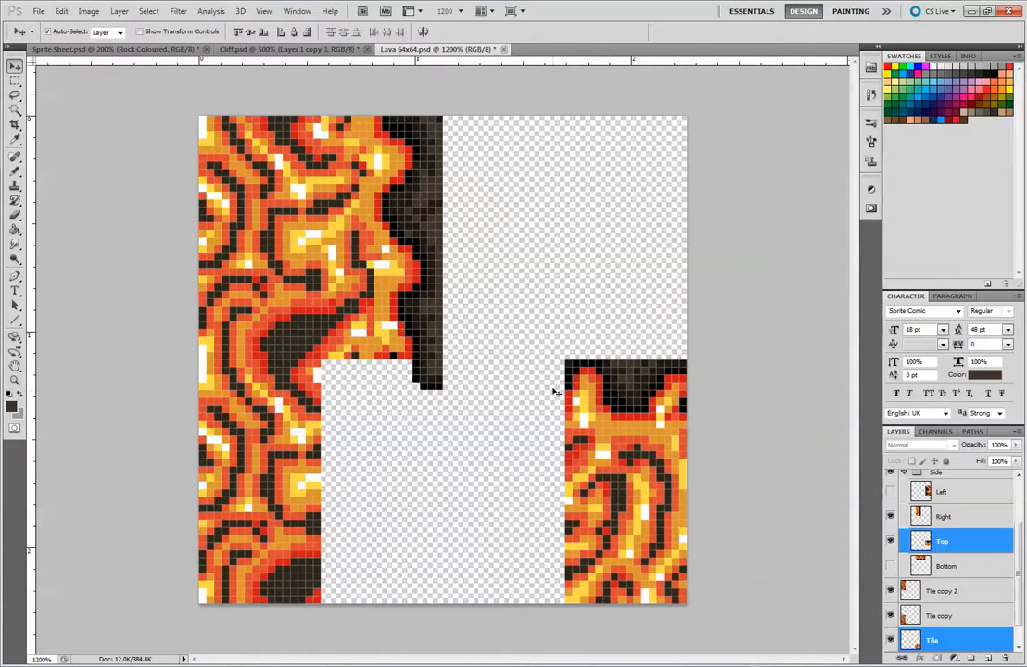
pyautogui.keyDown('shift'); pyautogui.click(597, 475); pyautogui.keyUp('shift')
pyautogui.moveTo(621, 425); pyautogui.dragTo(576, 393)
pyautogui.hotkey('ctrl', 'alt', 'z')
pyautogui.hotkey('ctrl', 'alt', 'z')
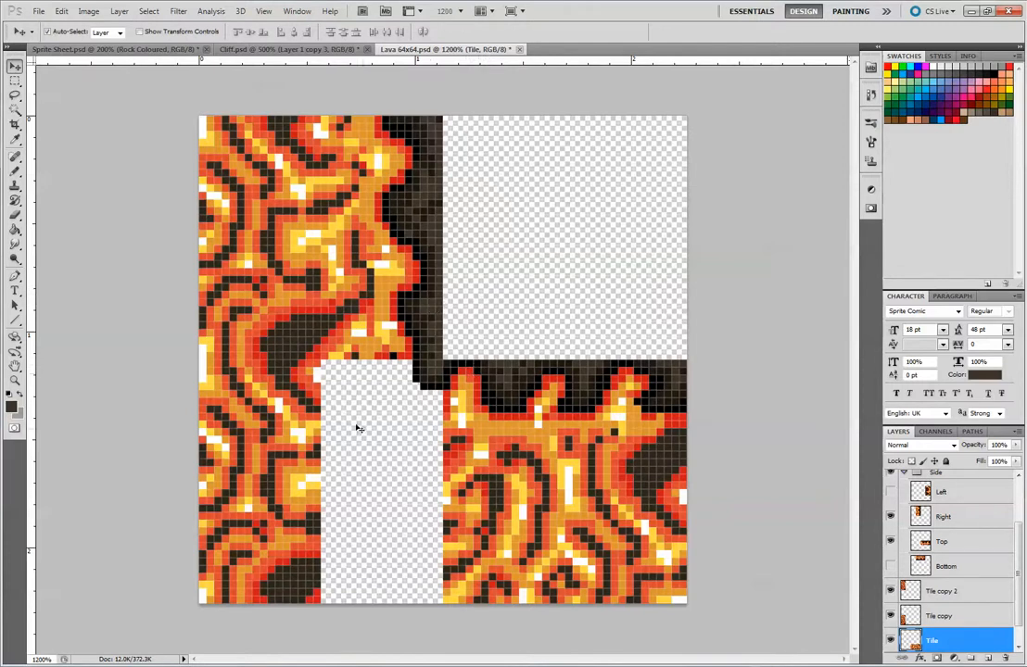
# Step: Sample the bright red edge colour and pencil a red outline around the dark inner corner on the Tile layer
pyautogui.click(10, 406)
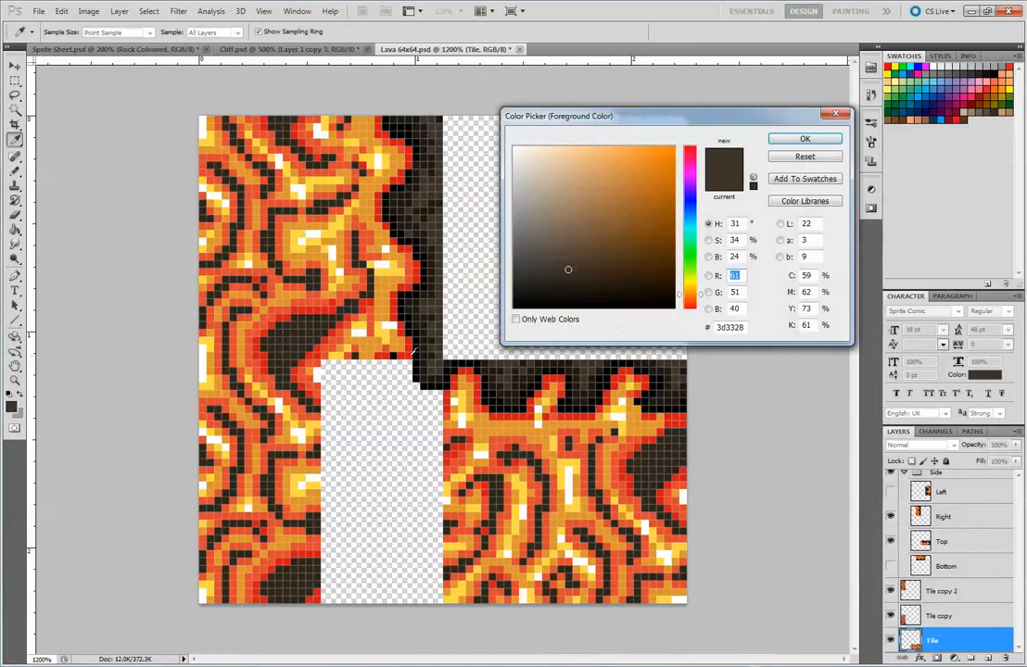
pyautogui.click(414, 345)
pyautogui.press('Return')
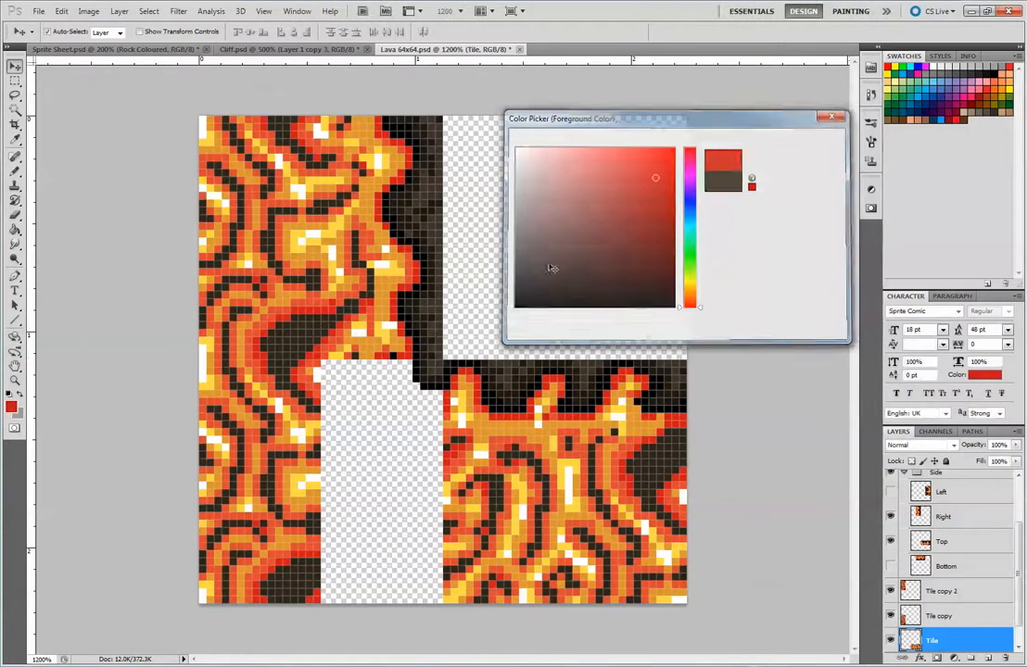
pyautogui.click(15, 171)
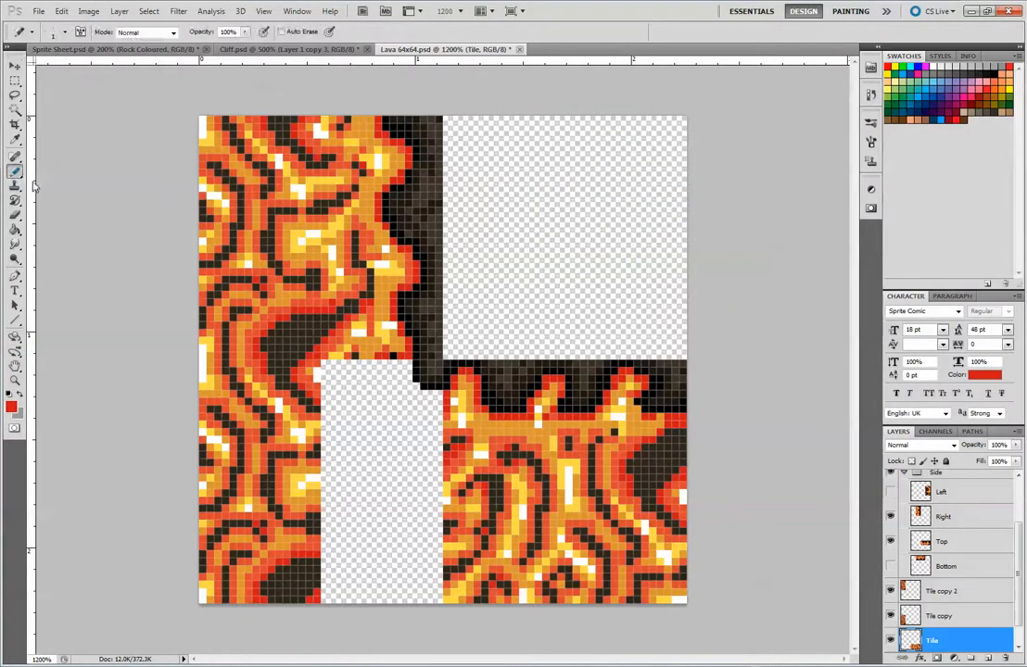
pyautogui.moveTo(408, 361); pyautogui.dragTo(406, 382)
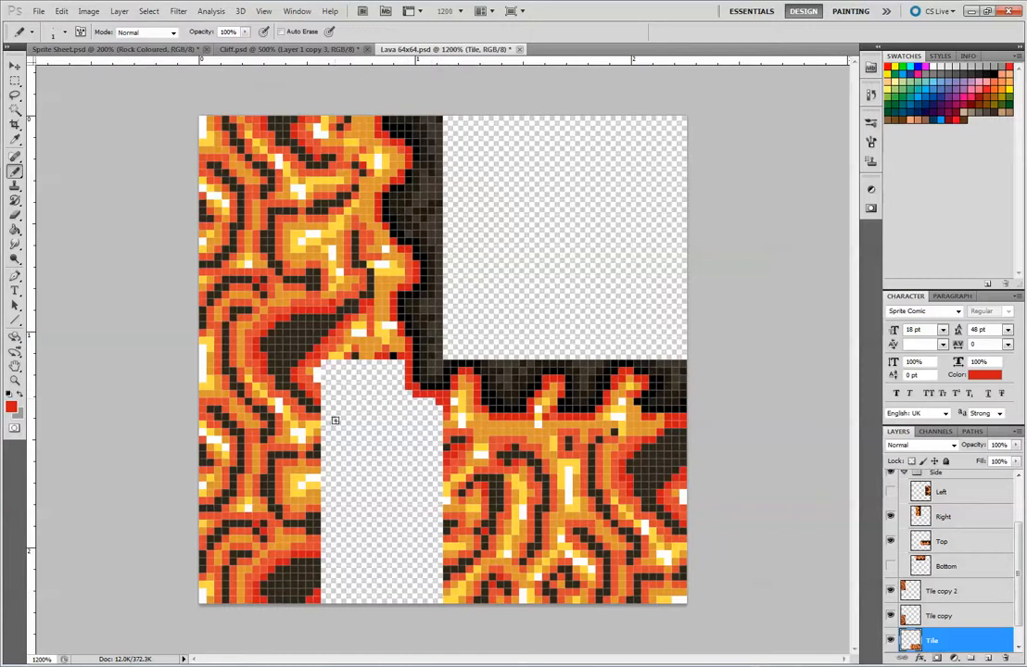
# Step: Sample the lava orange, try a strip of it along the top of the empty gap, and undo the painting on the Tile layer
pyautogui.keyDown('alt'); pyautogui.click(376, 351); pyautogui.keyUp('alt')
pyautogui.moveTo(363, 361)
pyautogui.mouseDown()
pyautogui.moveTo(325, 373)
pyautogui.moveTo(346, 366)
pyautogui.moveTo(319, 375)
pyautogui.moveTo(399, 377)
pyautogui.mouseUp()
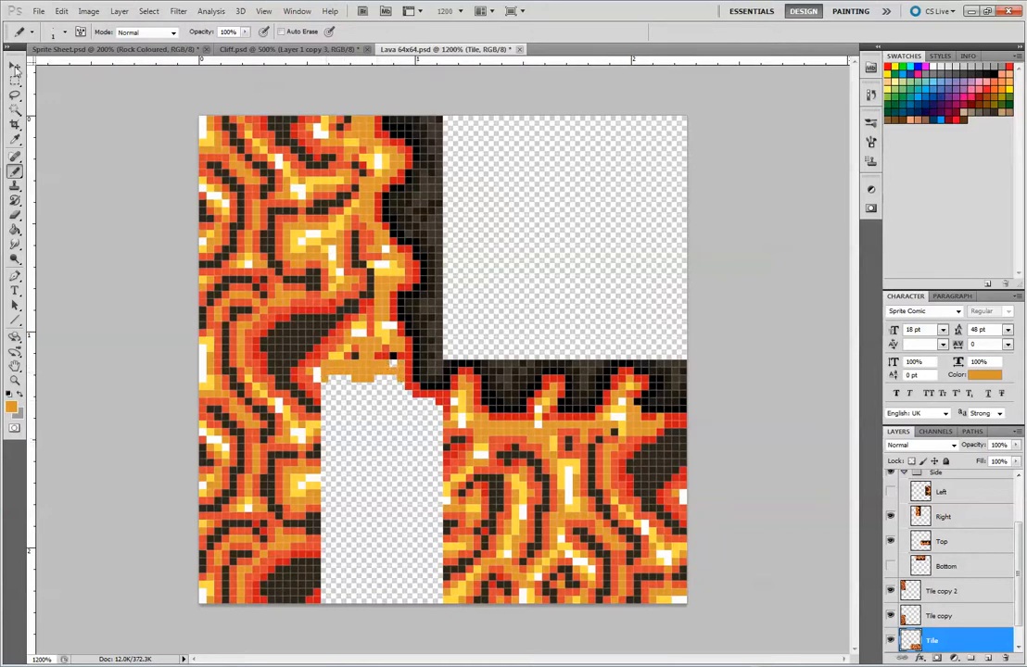
pyautogui.press('v')
pyautogui.moveTo(432, 494); pyautogui.dragTo(498, 566)
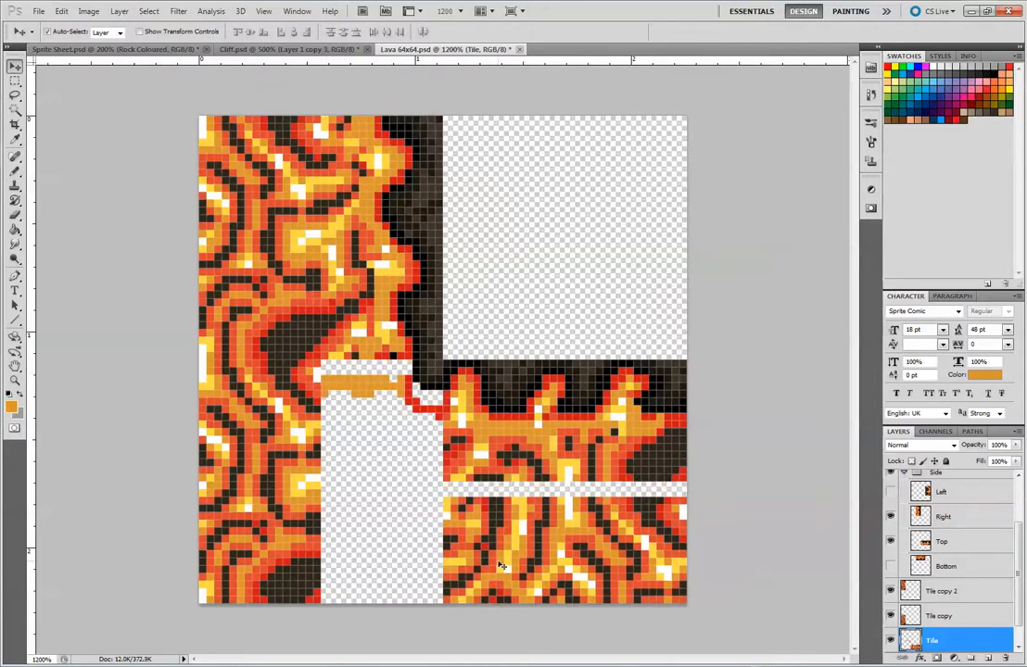
pyautogui.hotkey('ctrl', 'z')
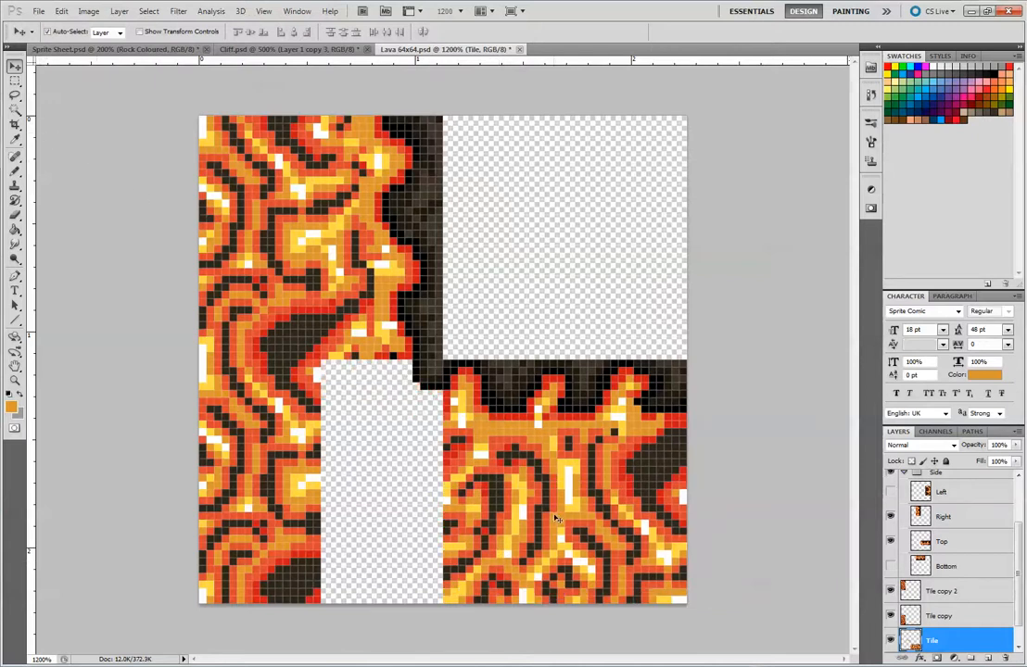
# Step: Nudge the Tile layer down by one pixel below the Top edge piece
pyautogui.moveTo(558, 513); pyautogui.dragTo(558, 527)
pyautogui.hotkey('ctrl', 'z')
pyautogui.press('Down')
# Step: Fill the empty square diagonally below the rock's inner corner with orange on Layer 2, using the Pencil
pyautogui.moveTo(1017, 547); pyautogui.dragTo(1017, 502)
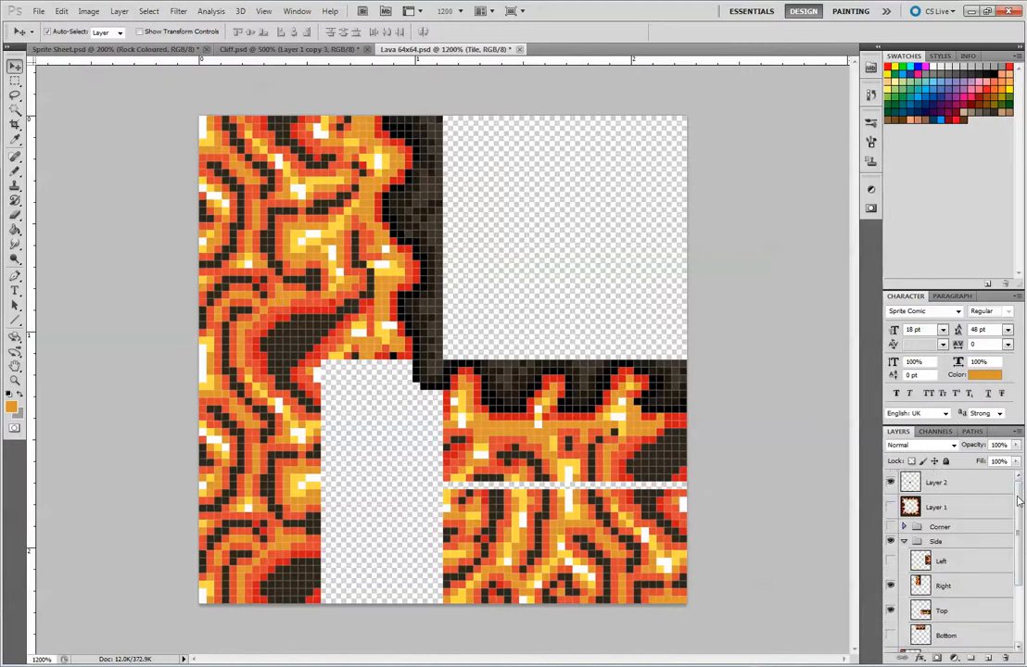
pyautogui.click(981, 483)
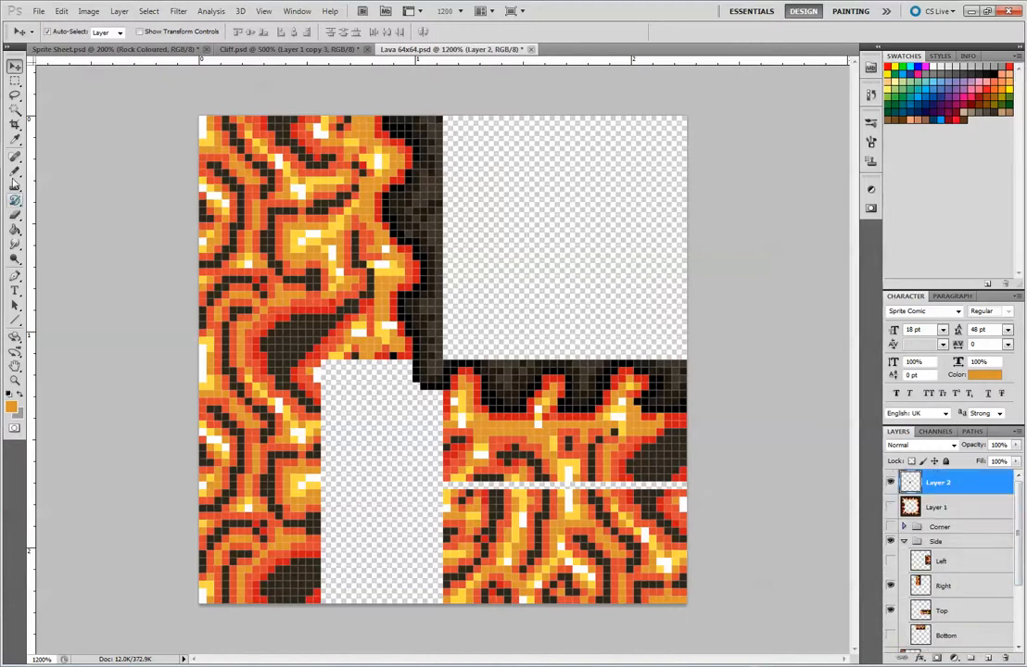
pyautogui.click(15, 170)
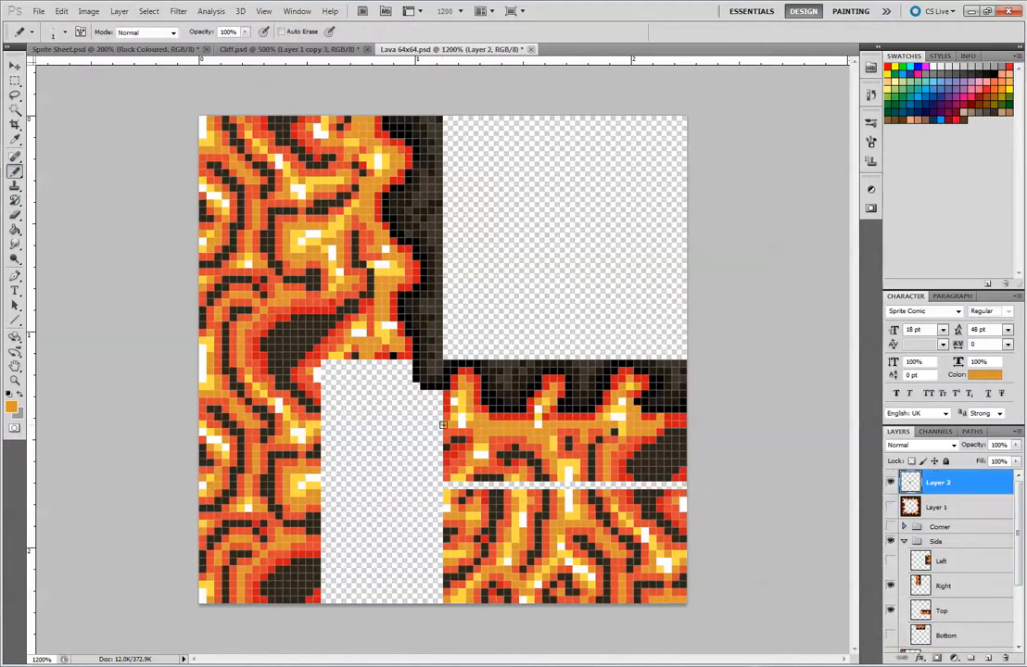
pyautogui.moveTo(442, 426)
pyautogui.mouseDown()
pyautogui.moveTo(393, 395)
pyautogui.moveTo(375, 349)
pyautogui.moveTo(381, 371)
pyautogui.moveTo(325, 362)
pyautogui.moveTo(326, 388)
pyautogui.moveTo(369, 381)
pyautogui.moveTo(364, 362)
pyautogui.moveTo(379, 374)
pyautogui.moveTo(403, 453)
pyautogui.moveTo(419, 435)
pyautogui.moveTo(437, 478)
pyautogui.moveTo(325, 475)
pyautogui.moveTo(326, 396)
pyautogui.moveTo(351, 438)
pyautogui.moveTo(365, 437)
pyautogui.moveTo(373, 399)
pyautogui.moveTo(400, 465)
pyautogui.moveTo(427, 467)
pyautogui.moveTo(436, 396)
pyautogui.moveTo(409, 413)
pyautogui.moveTo(394, 370)
pyautogui.mouseUp()
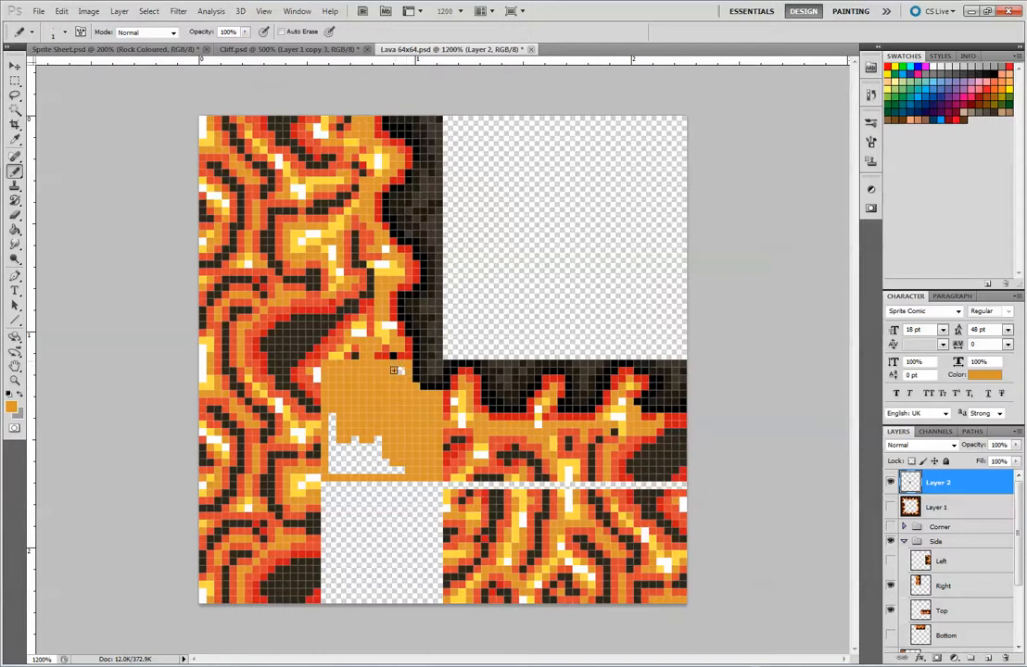
pyautogui.moveTo(334, 415)
pyautogui.mouseDown()
pyautogui.moveTo(334, 468)
pyautogui.moveTo(356, 440)
pyautogui.moveTo(364, 463)
pyautogui.moveTo(373, 447)
pyautogui.moveTo(390, 470)
pyautogui.mouseUp()
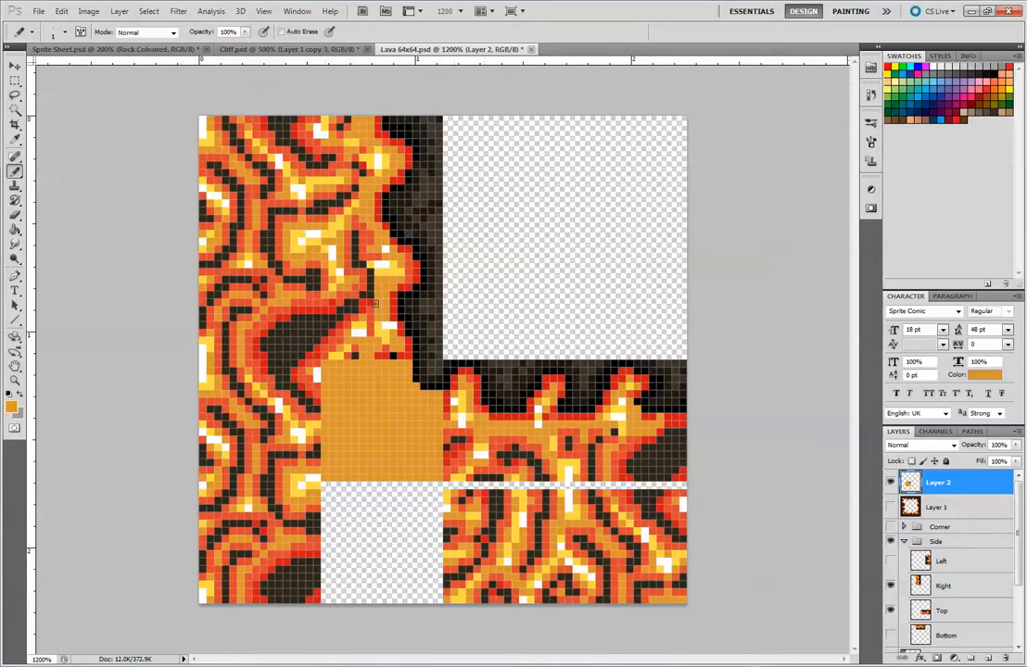
# Step: Sample the adjoining lava reds and yellow, and paint a yellow highlight at the orange square's upper-left edge
pyautogui.keyDown('alt'); pyautogui.click(312, 373); pyautogui.keyUp('alt')
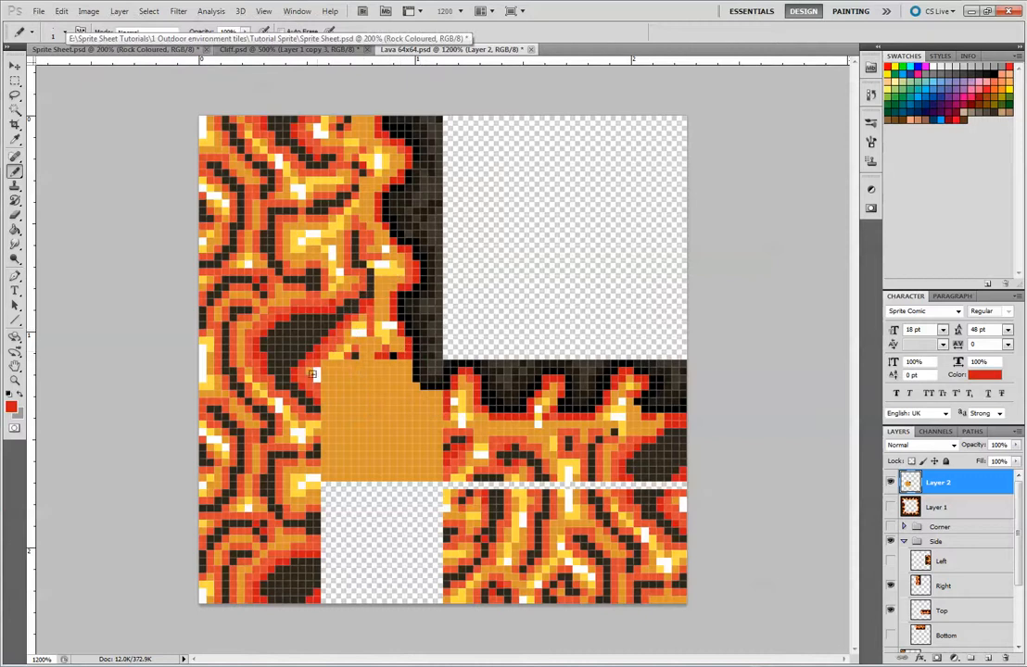
pyautogui.keyDown('alt'); pyautogui.click(282, 319); pyautogui.keyUp('alt')
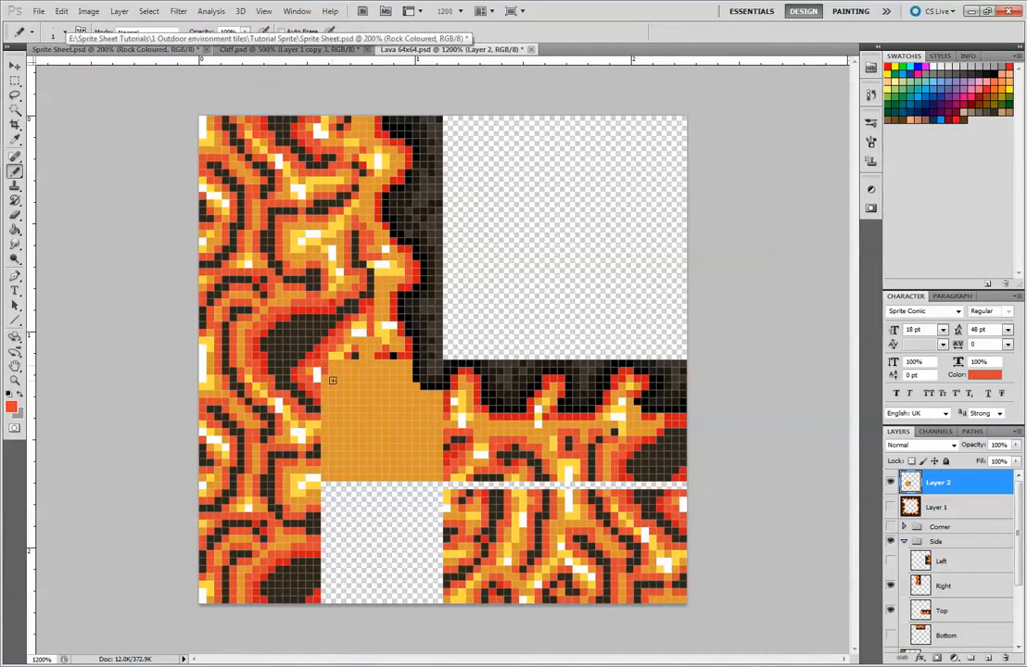
pyautogui.keyDown('alt'); pyautogui.click(298, 305); pyautogui.keyUp('alt')
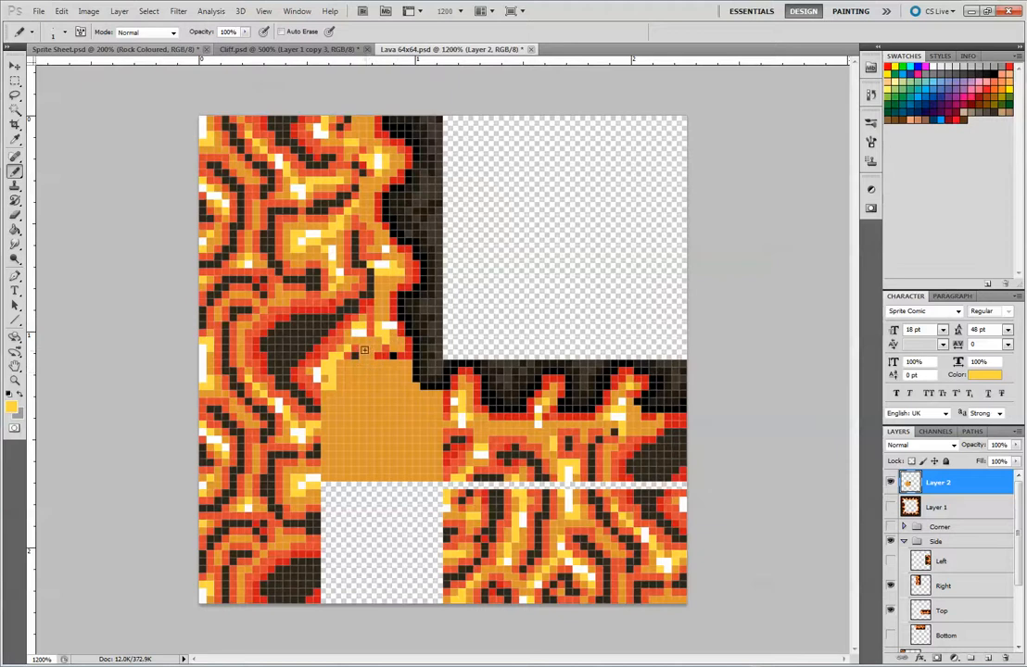
pyautogui.moveTo(342, 378); pyautogui.dragTo(346, 367)
# Step: Sample the dark vein colour and draw cracks across the orange square that join the veins on its left, upper and right sides
pyautogui.keyDown('alt'); pyautogui.click(314, 407); pyautogui.keyUp('alt')
pyautogui.moveTo(321, 409)
pyautogui.mouseDown()
pyautogui.moveTo(365, 399)
pyautogui.moveTo(374, 382)
pyautogui.moveTo(354, 360)
pyautogui.moveTo(379, 372)
pyautogui.moveTo(385, 384)
pyautogui.moveTo(371, 403)
pyautogui.moveTo(388, 373)
pyautogui.mouseUp()
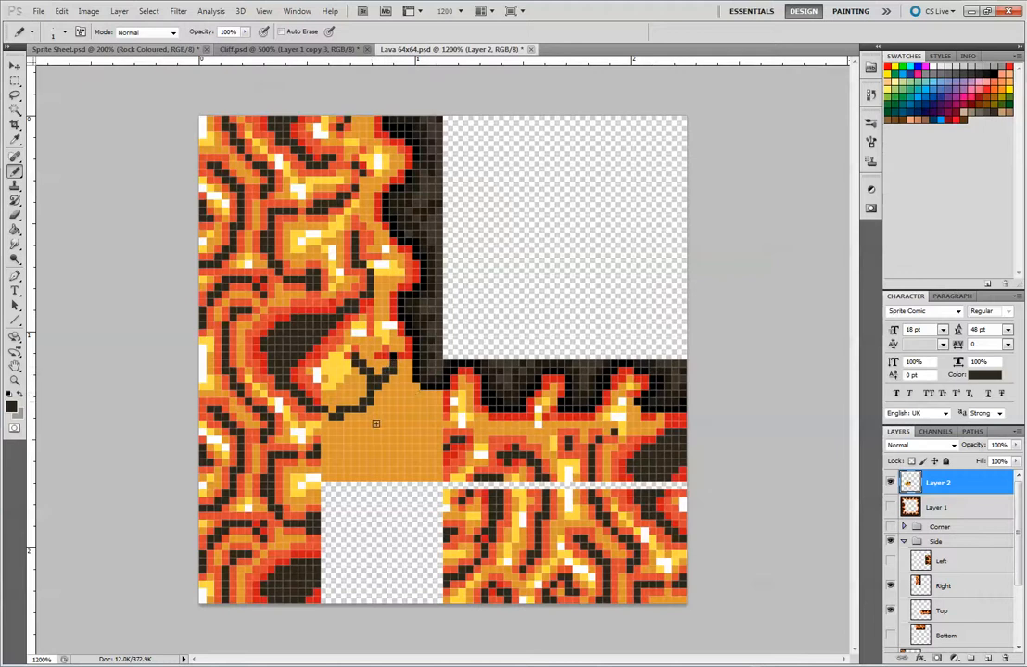
pyautogui.moveTo(354, 463)
pyautogui.mouseDown()
pyautogui.moveTo(368, 434)
pyautogui.moveTo(408, 430)
pyautogui.moveTo(432, 450)
pyautogui.mouseUp()
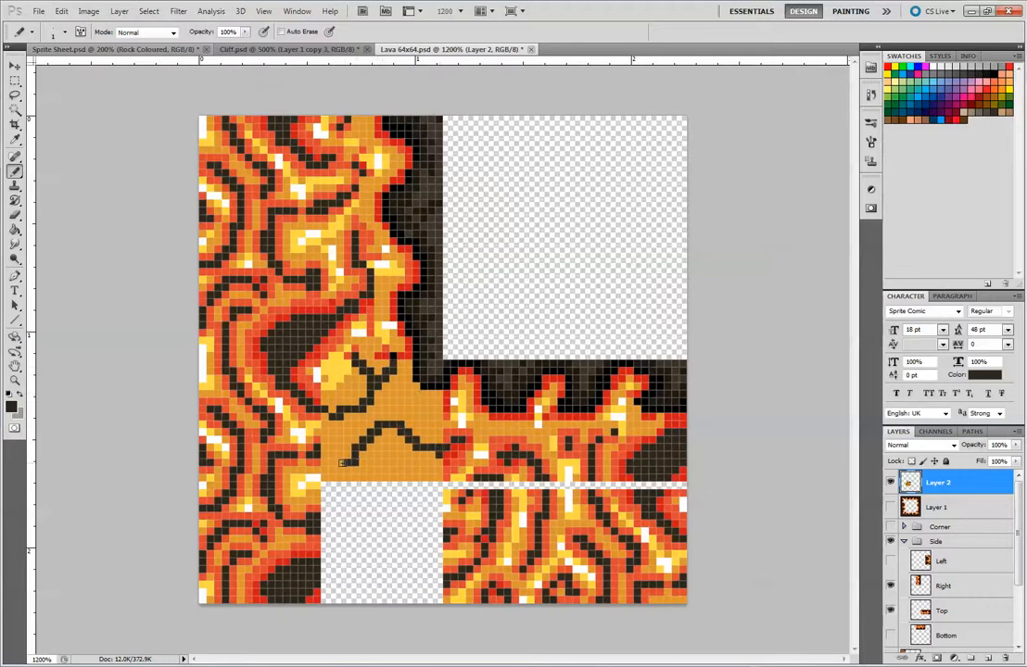
pyautogui.hotkey('ctrl', 'z')
pyautogui.moveTo(324, 452)
pyautogui.mouseDown()
pyautogui.moveTo(373, 432)
pyautogui.moveTo(432, 446)
pyautogui.mouseUp()
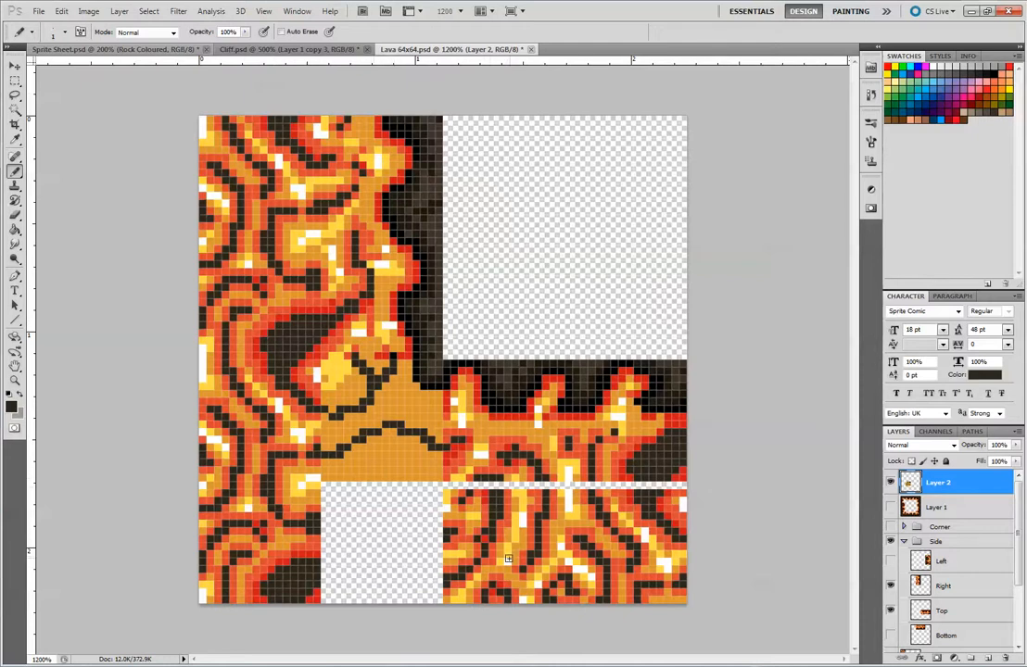
# Step: Try the Tile layer shifted left beneath the orange square, and restore its position
pyautogui.click(15, 67)
pyautogui.moveTo(506, 522); pyautogui.dragTo(389, 508)
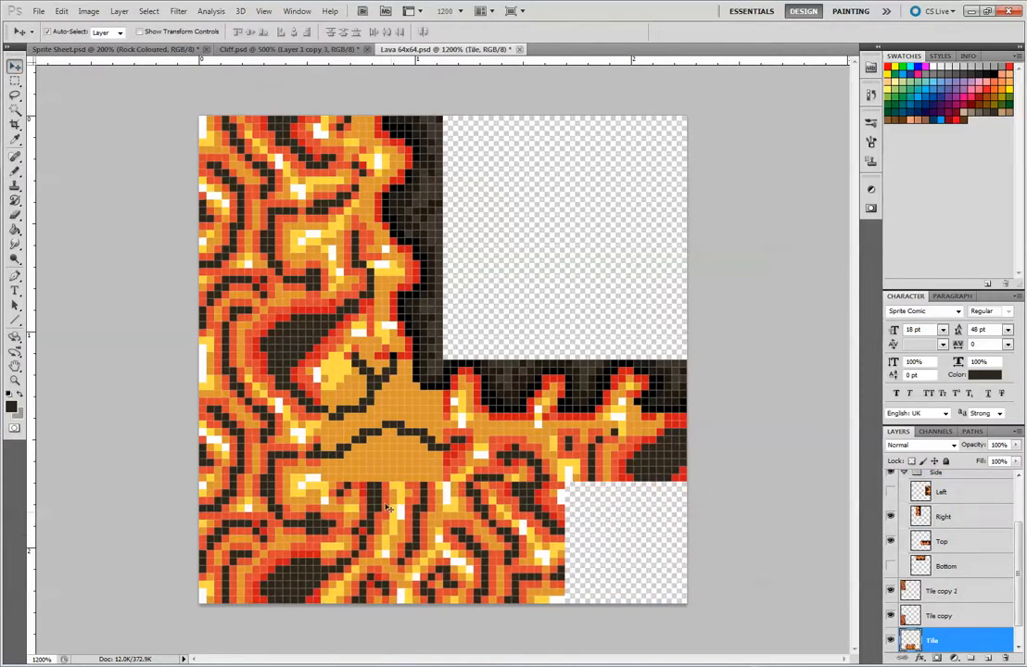
pyautogui.click(15, 172)
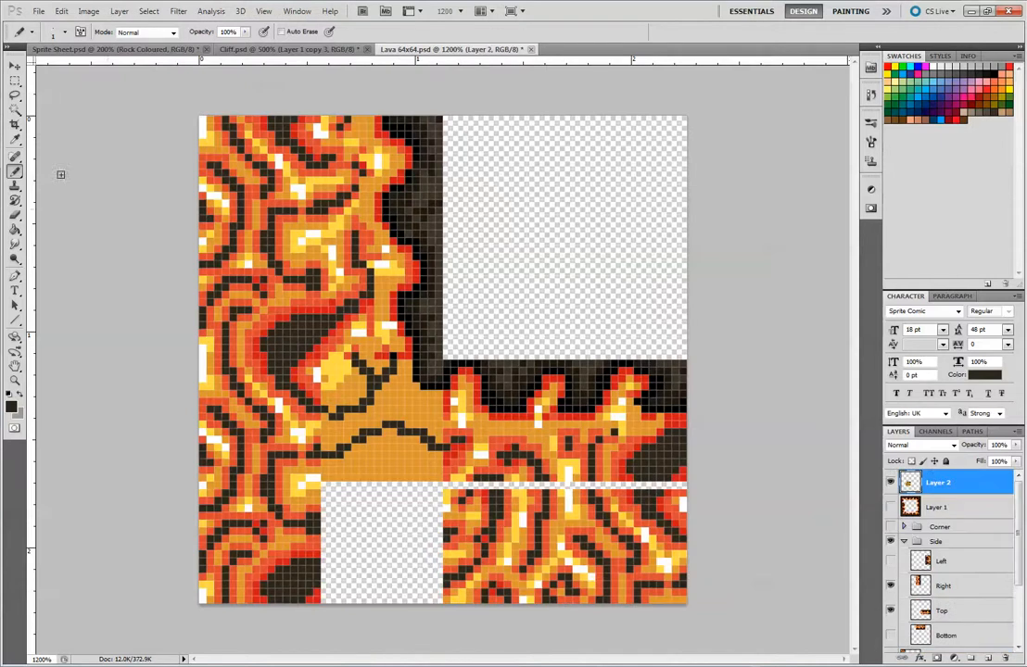
# Step: Move the Tile layer left so it sits directly below the orange square and adjoins the lower-left copy
pyautogui.click(14, 81)
pyautogui.click(13, 66)
pyautogui.moveTo(521, 545); pyautogui.dragTo(400, 545)
# Step: Extend the two dark veins from the tile below up into the orange square on Layer 2
pyautogui.moveTo(1021, 530); pyautogui.dragTo(1021, 478)
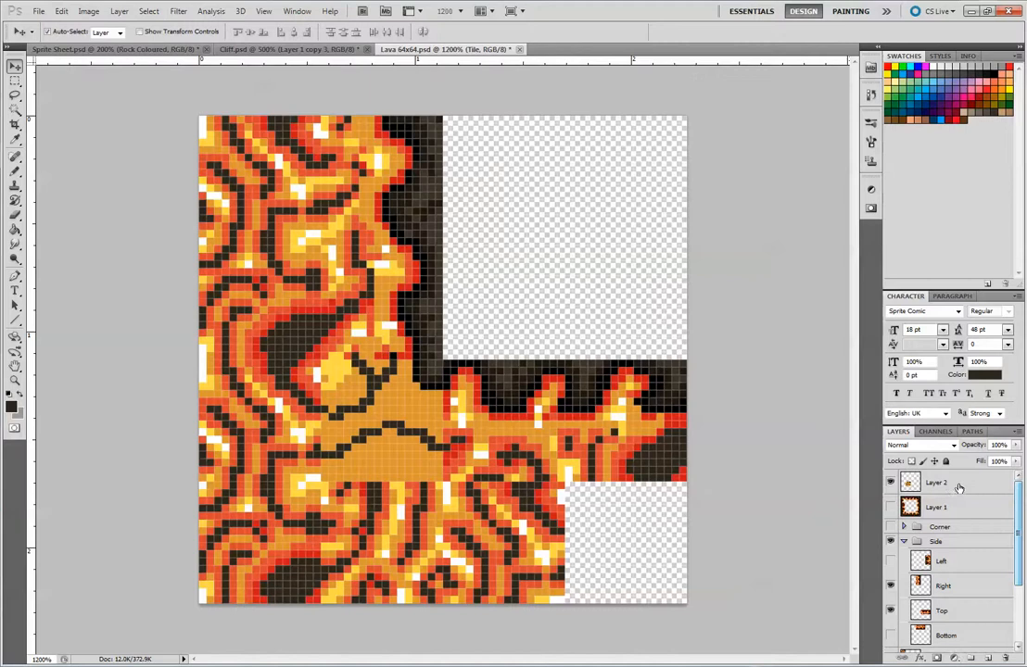
pyautogui.click(938, 482)
pyautogui.click(15, 173)
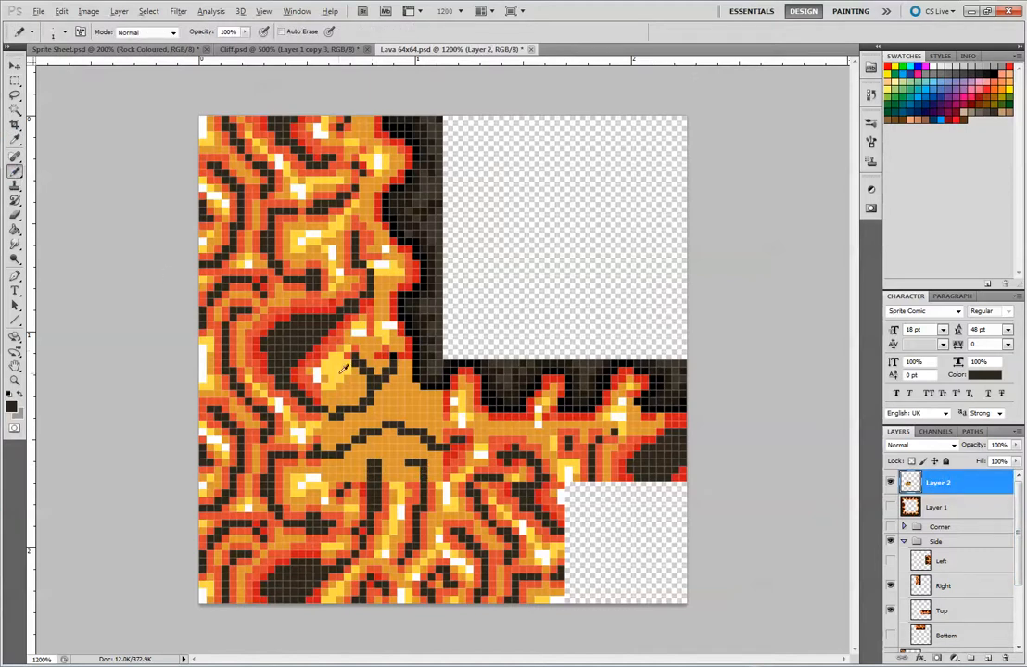
# Step: Sample the lava's red-orange and outline the dark veins across the orange square and its join with the tile below on Layer 2
pyautogui.keyDown('alt'); pyautogui.click(309, 340); pyautogui.keyUp('alt')
pyautogui.keyDown('alt'); pyautogui.click(326, 432); pyautogui.keyUp('alt')
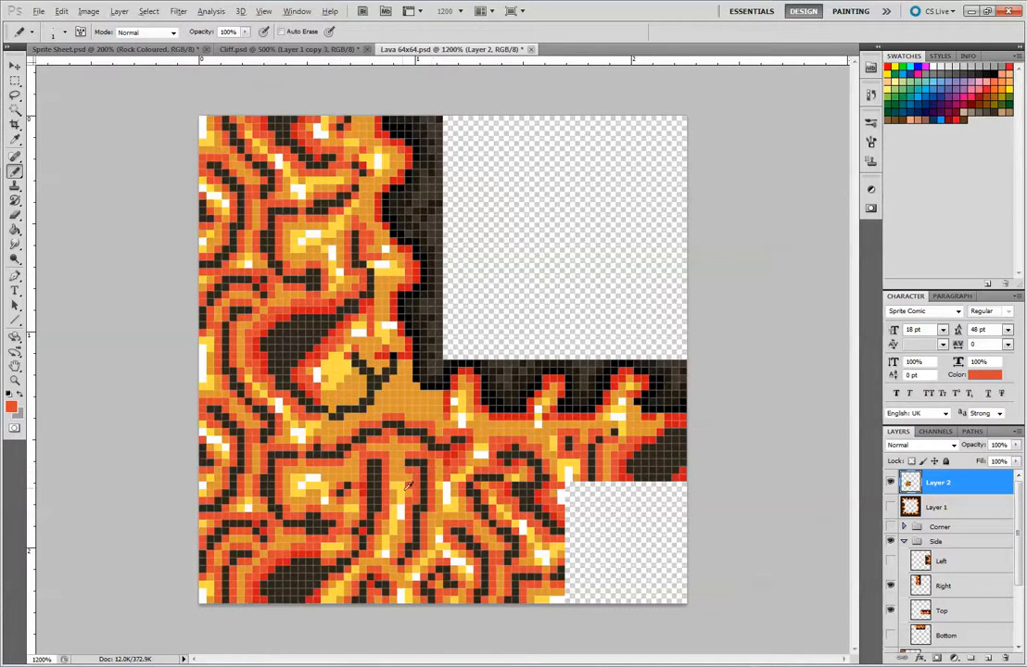
pyautogui.keyDown('alt'); pyautogui.click(345, 424); pyautogui.keyUp('alt')
pyautogui.keyDown('alt'); pyautogui.click(351, 357); pyautogui.keyUp('alt')
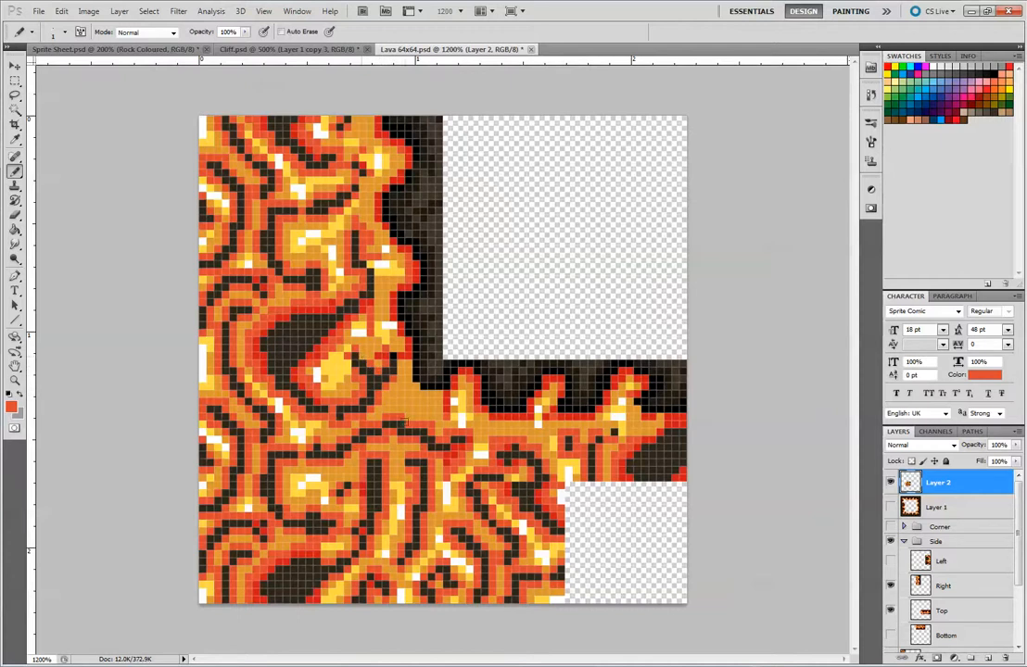
# Step: Add sampled yellow highlights and white glints between the veins of the corner piece on Layer 2
pyautogui.keyDown('alt'); pyautogui.click(271, 366); pyautogui.keyUp('alt')
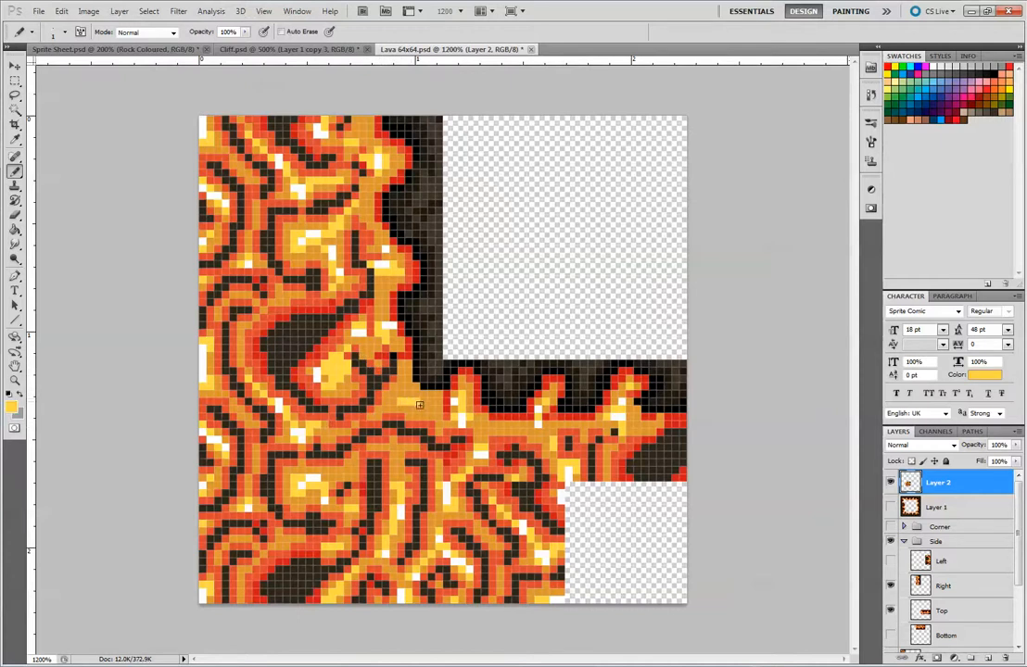
pyautogui.press('x')
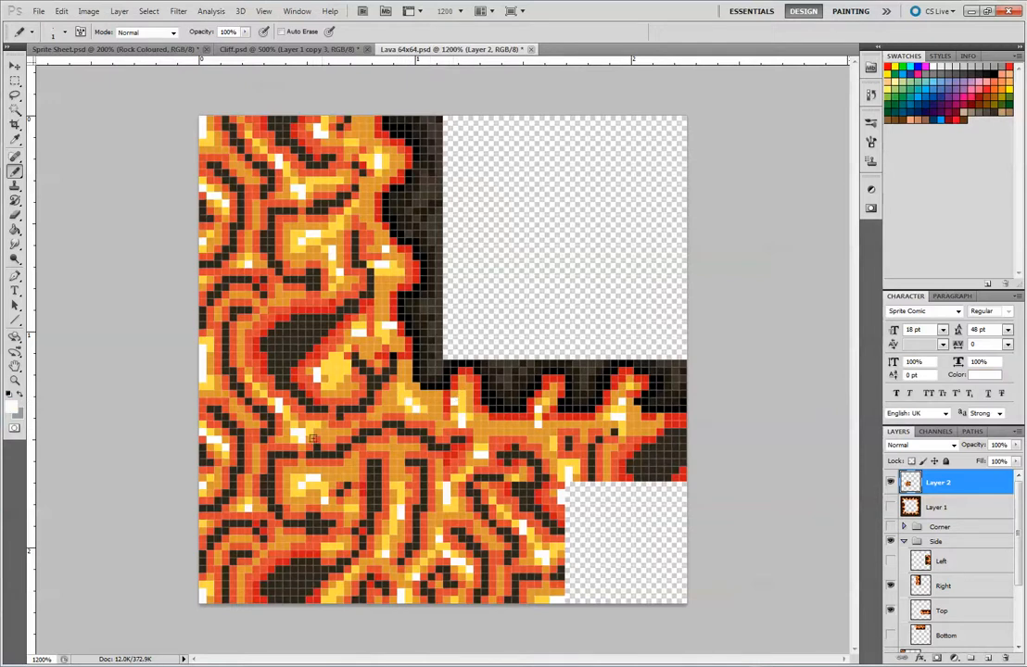
pyautogui.keyDown('alt'); pyautogui.click(271, 374); pyautogui.keyUp('alt')
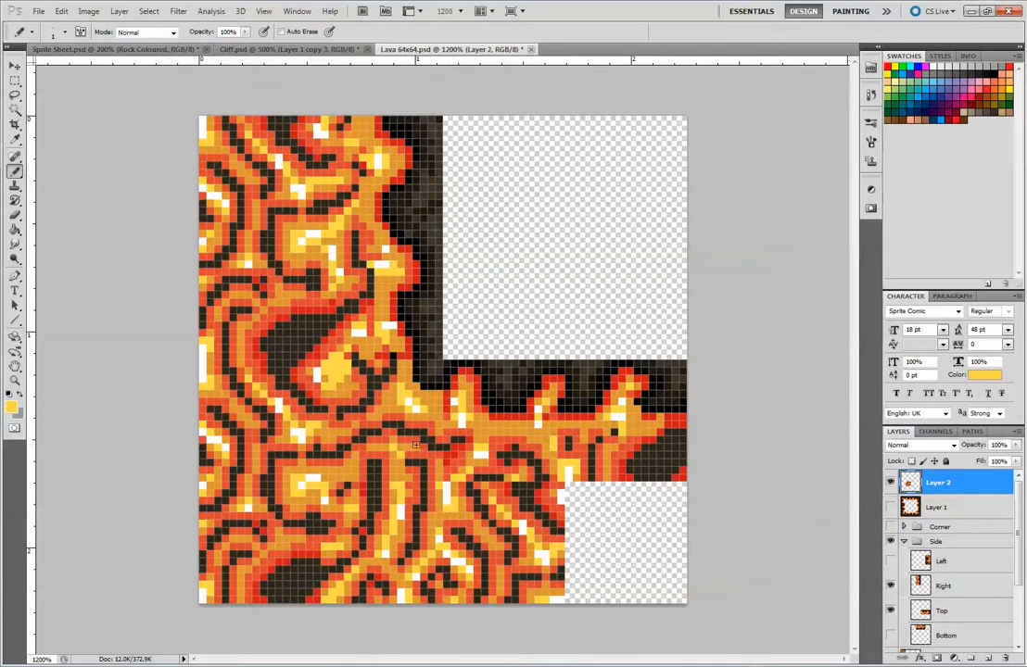
pyautogui.keyDown('alt'); pyautogui.click(405, 508); pyautogui.keyUp('alt')
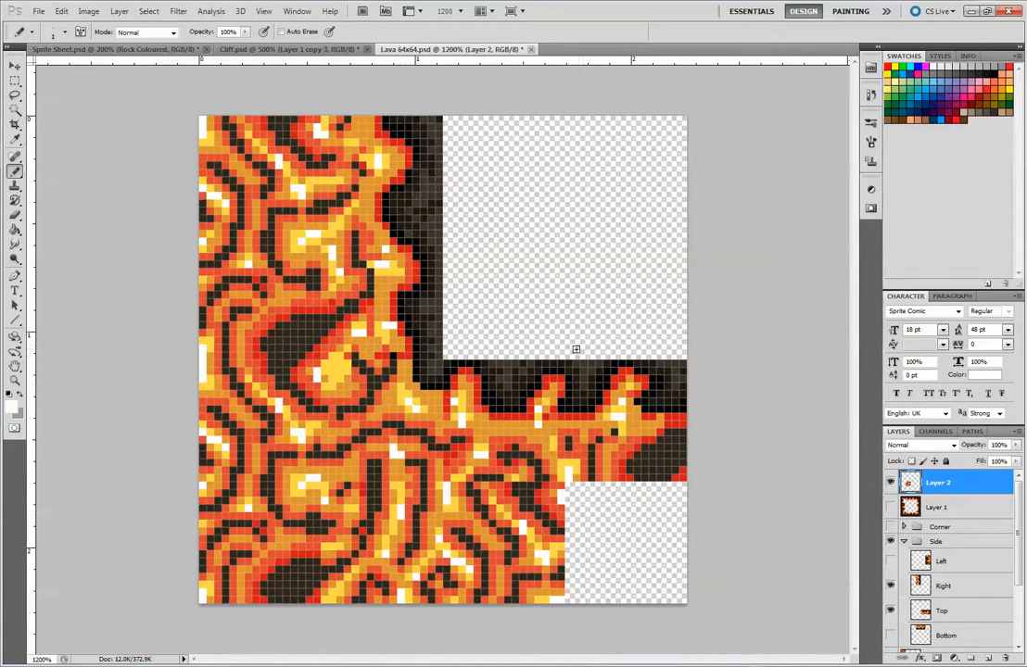
# Step: Move the Tile layer right so it sits directly below the Top edge piece, testing how the lava joins
pyautogui.click(14, 66)
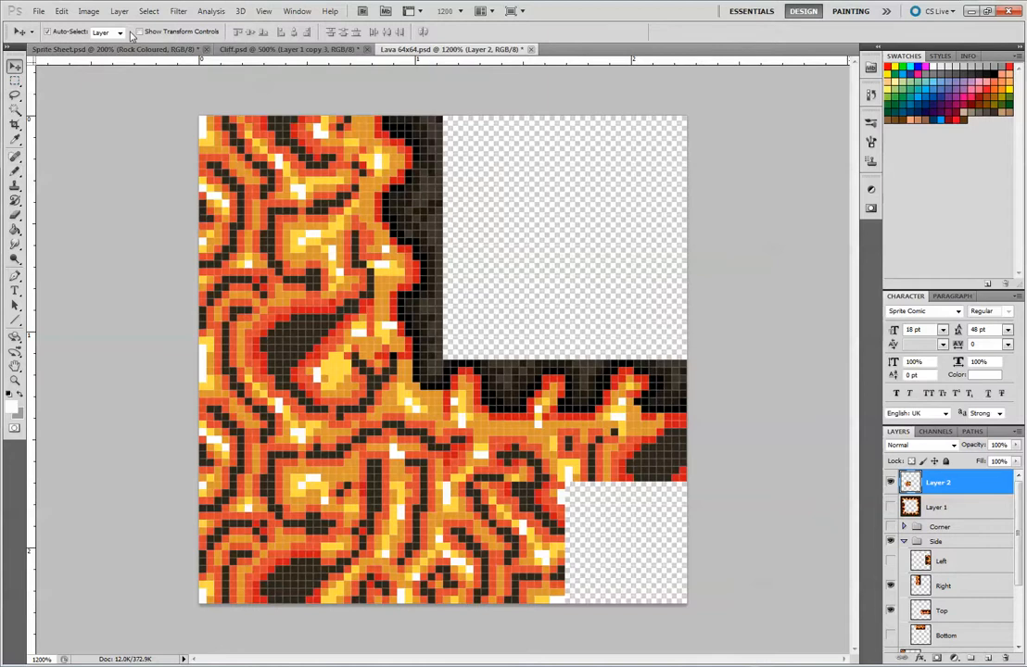
pyautogui.hotkey('ctrl', '-')
pyautogui.hotkey('ctrl', '-')
pyautogui.hotkey('ctrl', '-')
pyautogui.hotkey('ctrl', '-')
pyautogui.hotkey('ctrl', '-')
pyautogui.hotkey('ctrl', '-')
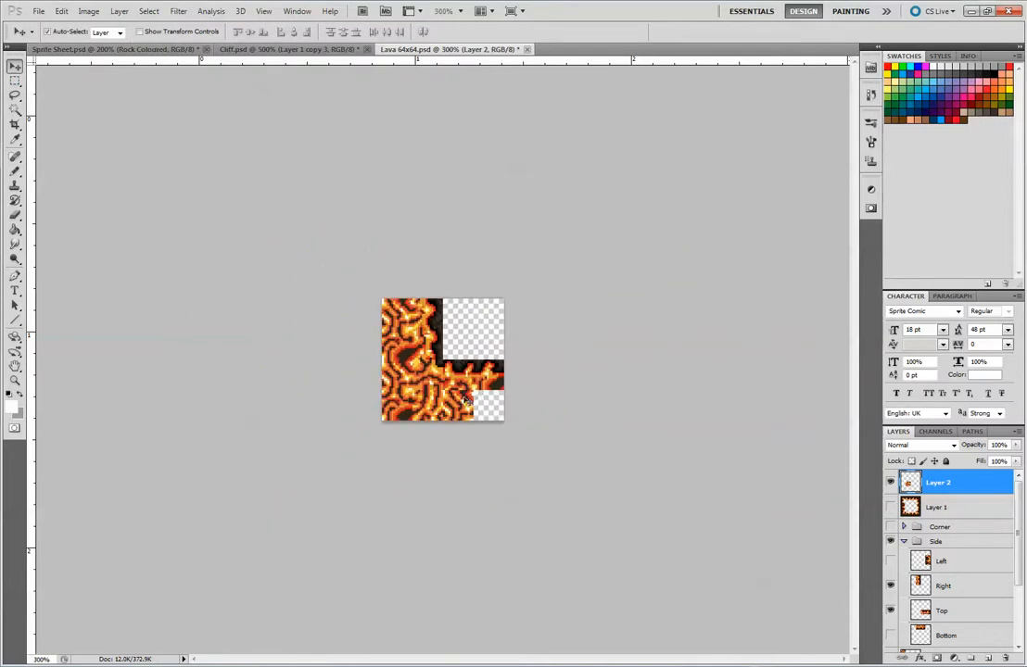
pyautogui.moveTo(458, 413); pyautogui.dragTo(488, 415)
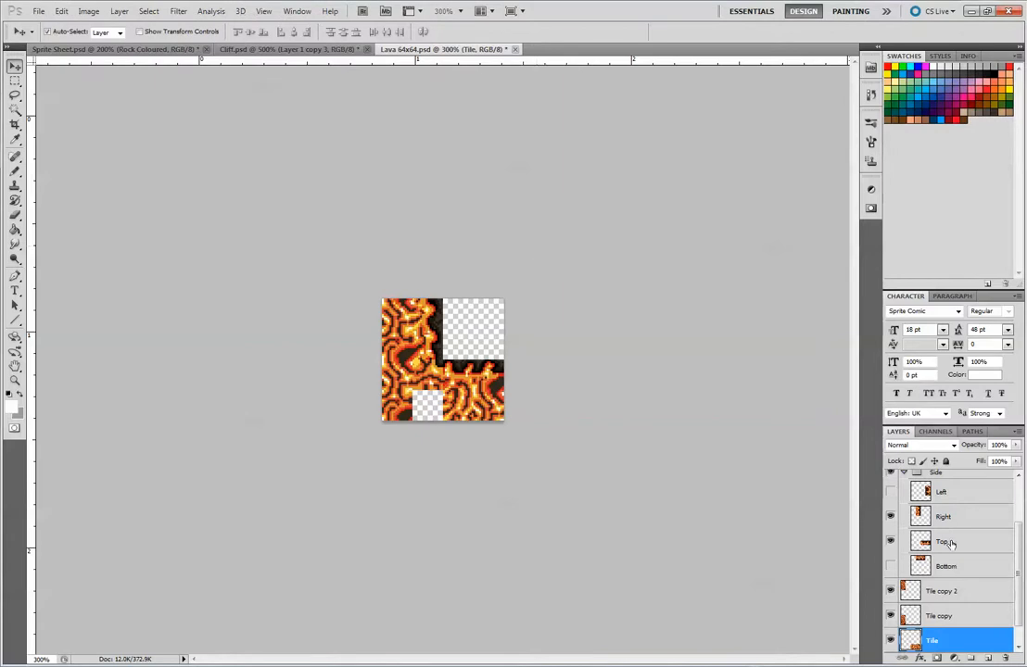
# Step: Delete the Tile copy and Tile copy 2 layers, keeping the original Tile layer
pyautogui.scroll(3, 951, 557)
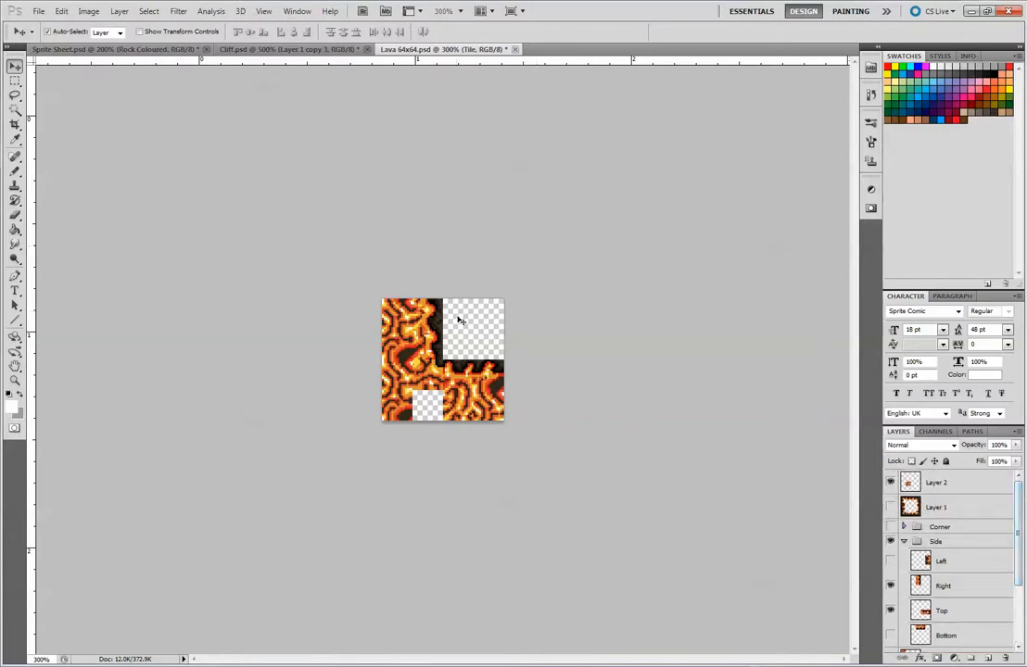
pyautogui.moveTo(403, 415); pyautogui.dragTo(418, 416)
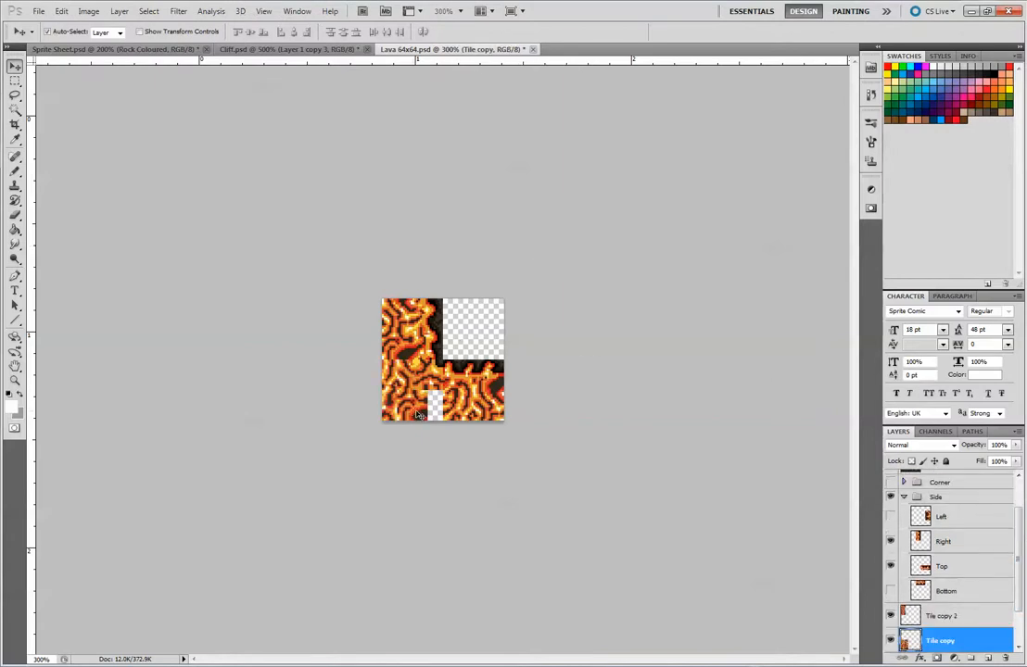
pyautogui.press('Delete')
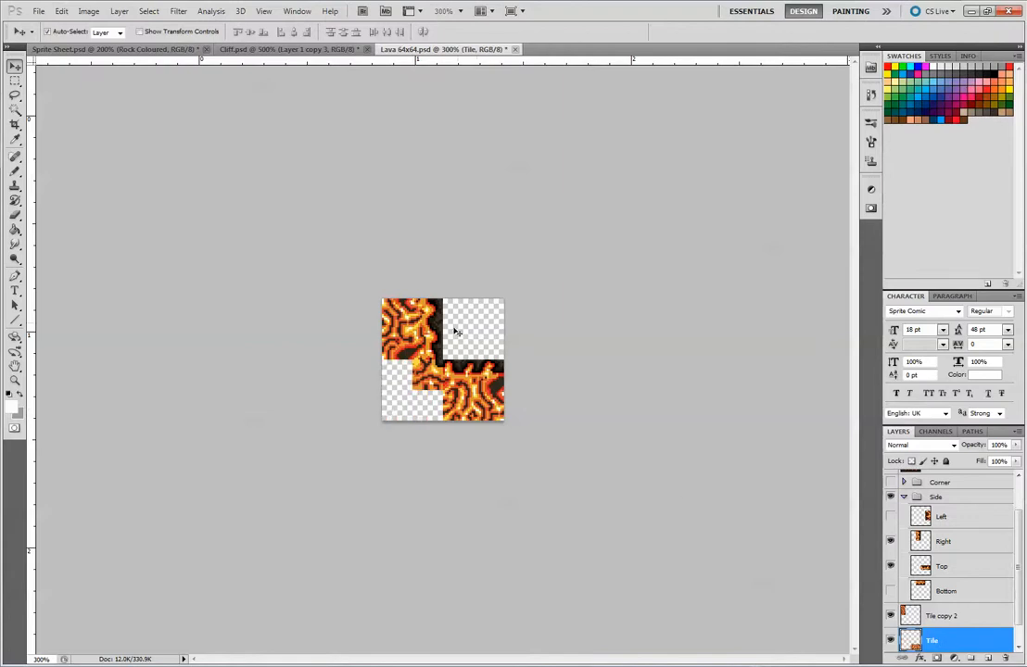
pyautogui.press('Delete')
# Step: Centre the Tile layer with the Right piece on its left and the Top piece below, and show the Left and Bottom pieces
pyautogui.moveTo(469, 400); pyautogui.dragTo(439, 375)
pyautogui.moveTo(436, 331); pyautogui.dragTo(434, 374)
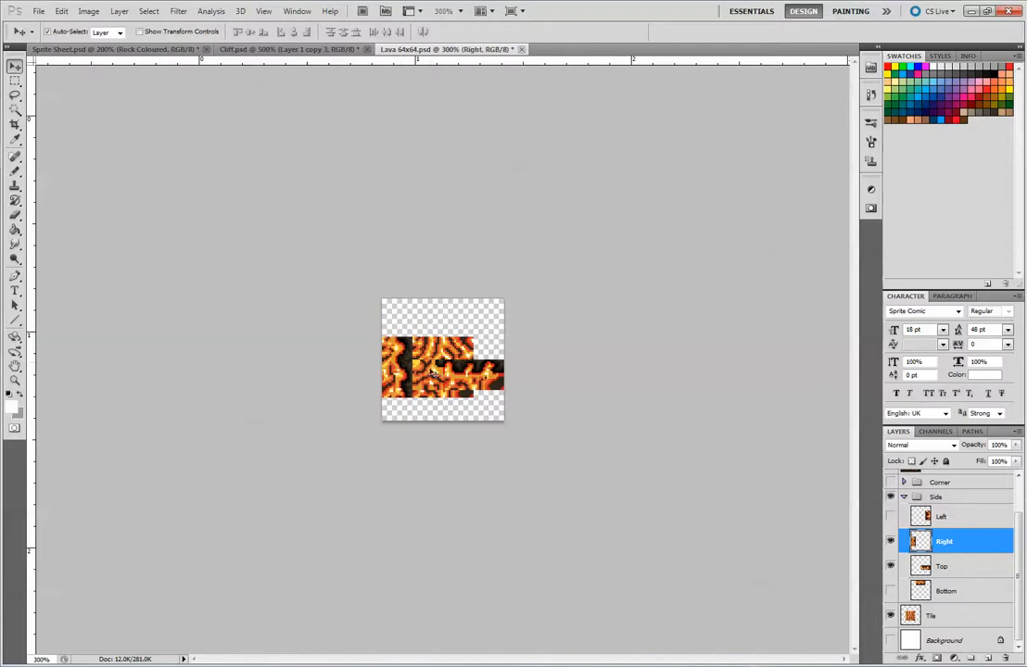
pyautogui.moveTo(498, 367); pyautogui.dragTo(473, 382)
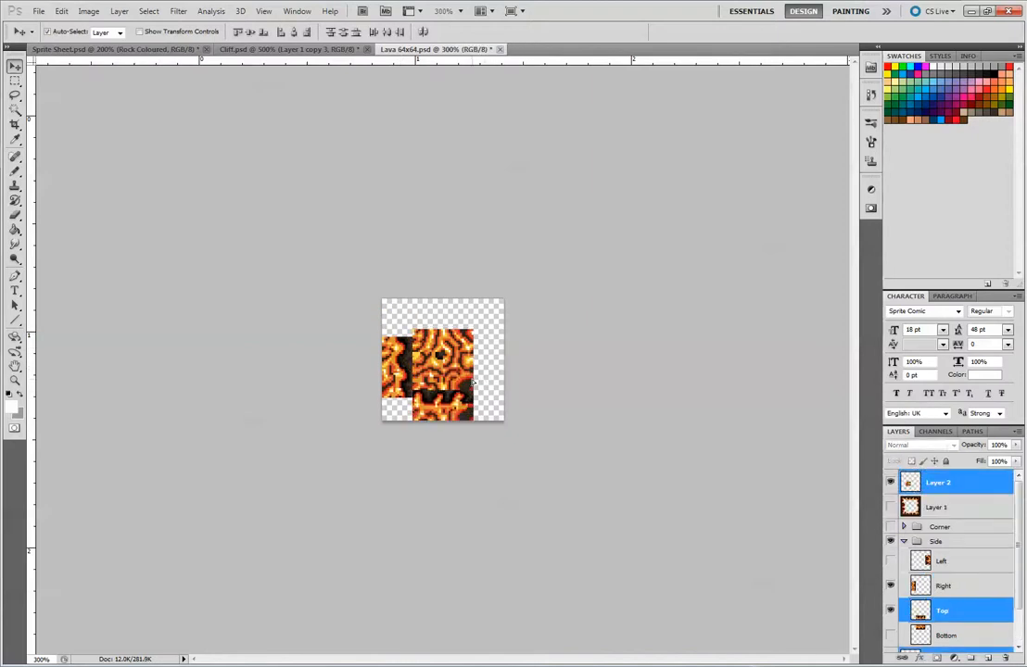
pyautogui.moveTo(407, 377); pyautogui.dragTo(403, 412)
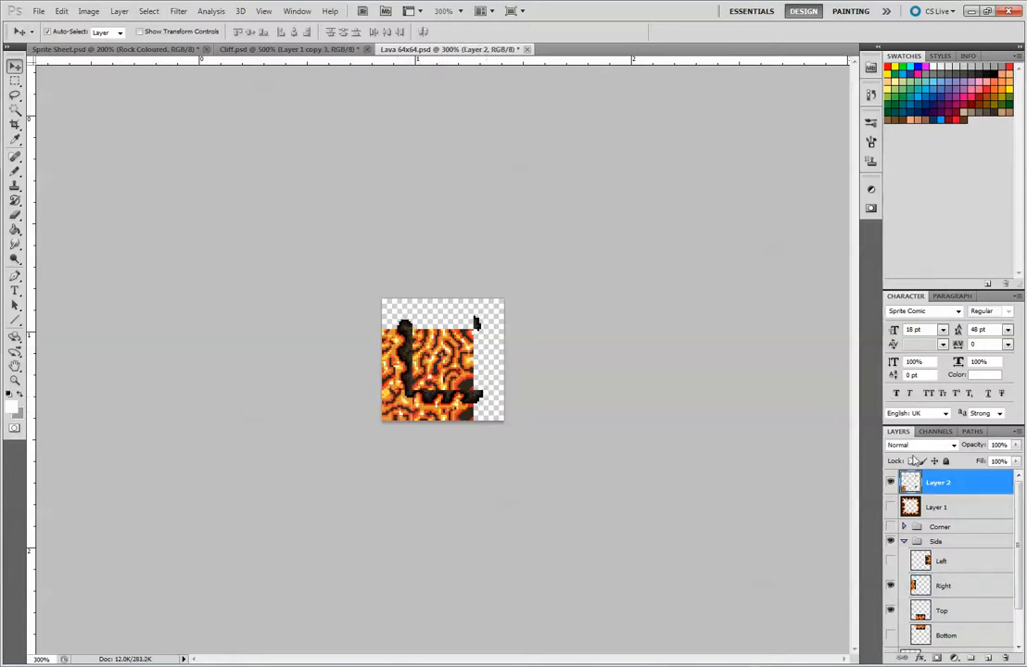
pyautogui.click(890, 561)
pyautogui.click(890, 635)
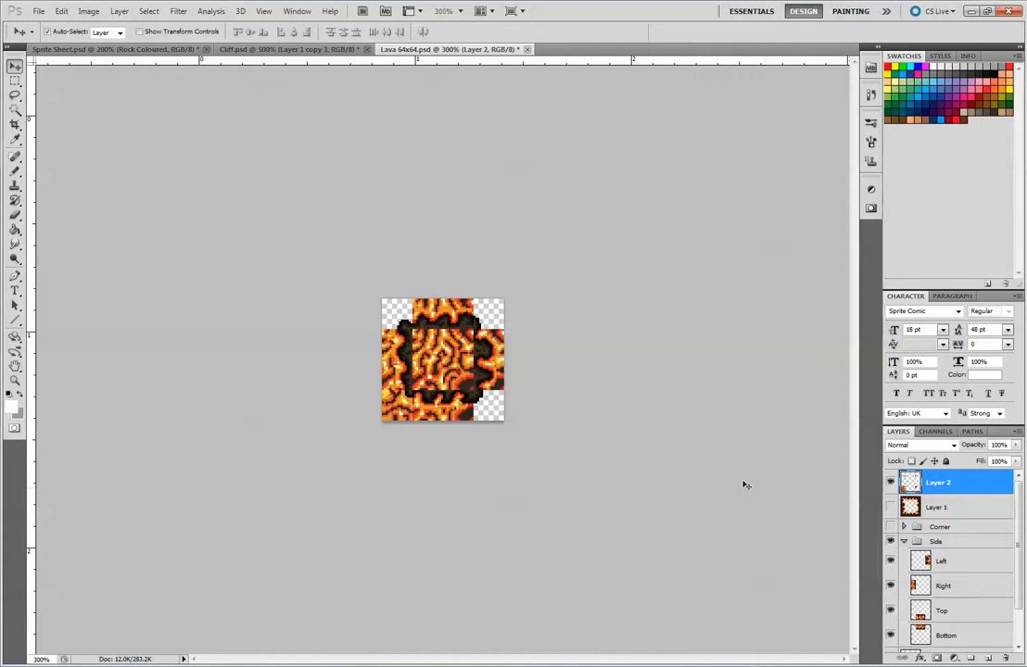
# Step: Sample the lava's red and pencil a one-pixel outline around the exposed dark rock at the lower-right, upper-right and upper-left corners on Layer 2
pyautogui.hotkey('ctrl', '+')
pyautogui.hotkey('ctrl', '+')
pyautogui.hotkey('ctrl', '+')
pyautogui.hotkey('ctrl', '+')
pyautogui.hotkey('ctrl', '+')
pyautogui.hotkey('ctrl', '+')
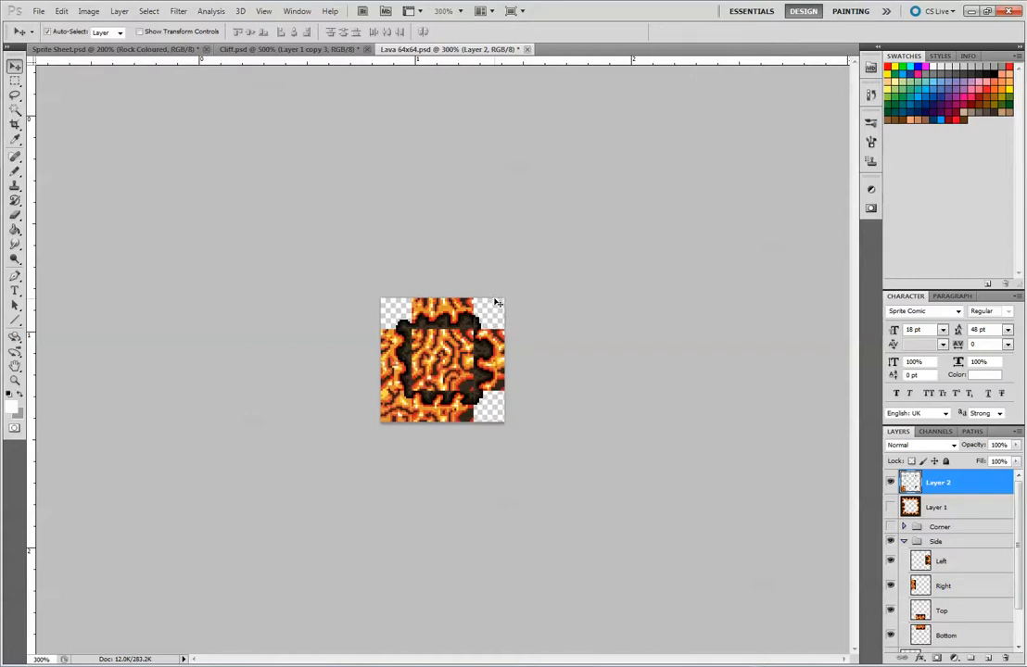
pyautogui.scroll(-1, 497, 302)
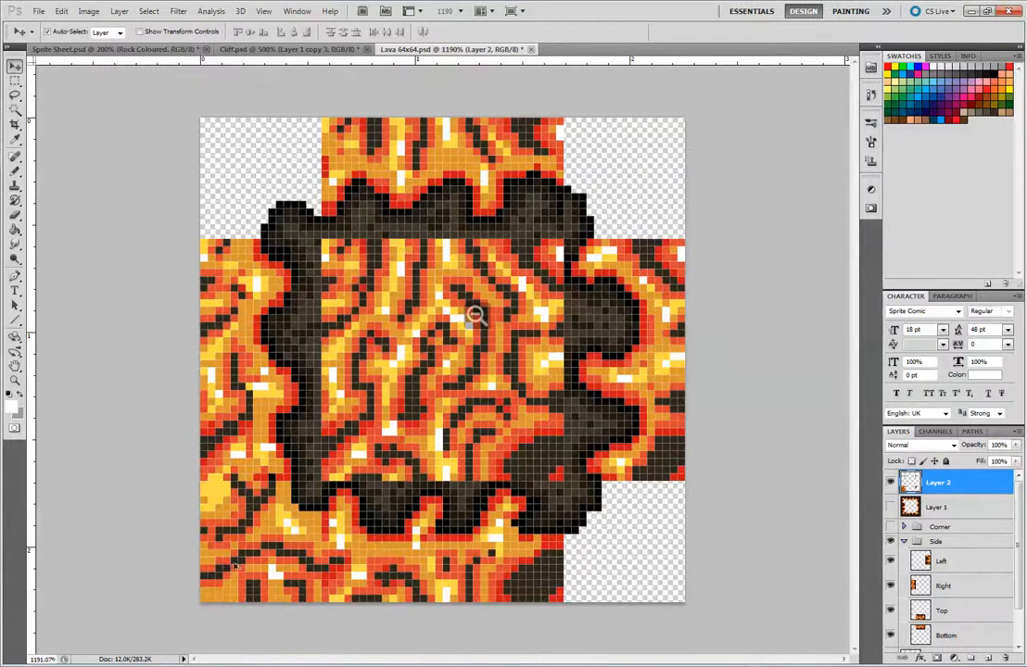
pyautogui.click(16, 171)
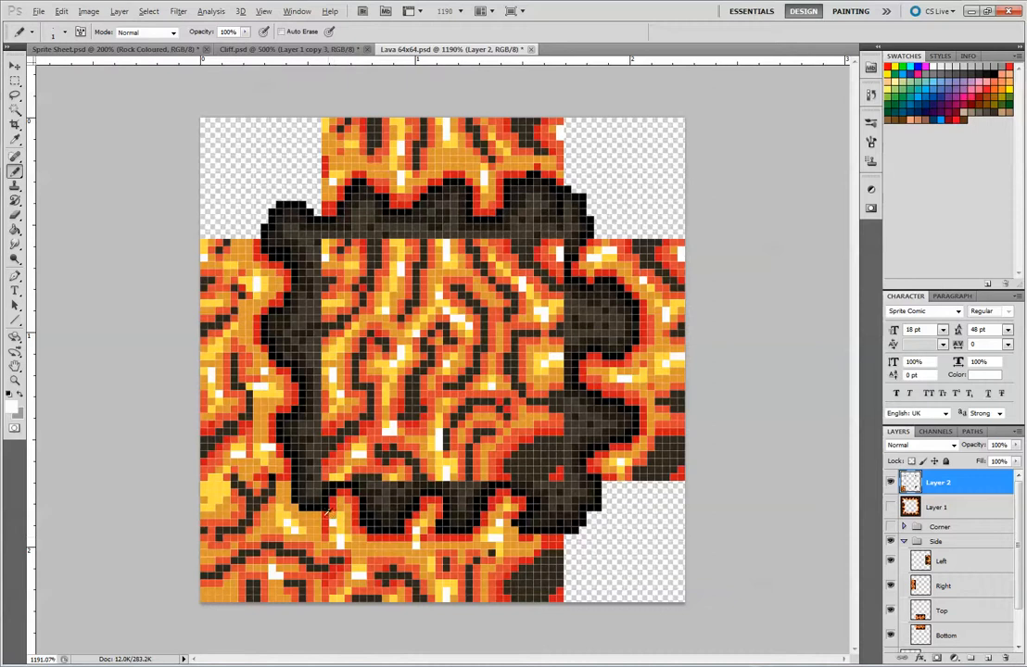
pyautogui.keyDown('alt'); pyautogui.click(311, 507); pyautogui.keyUp('alt')
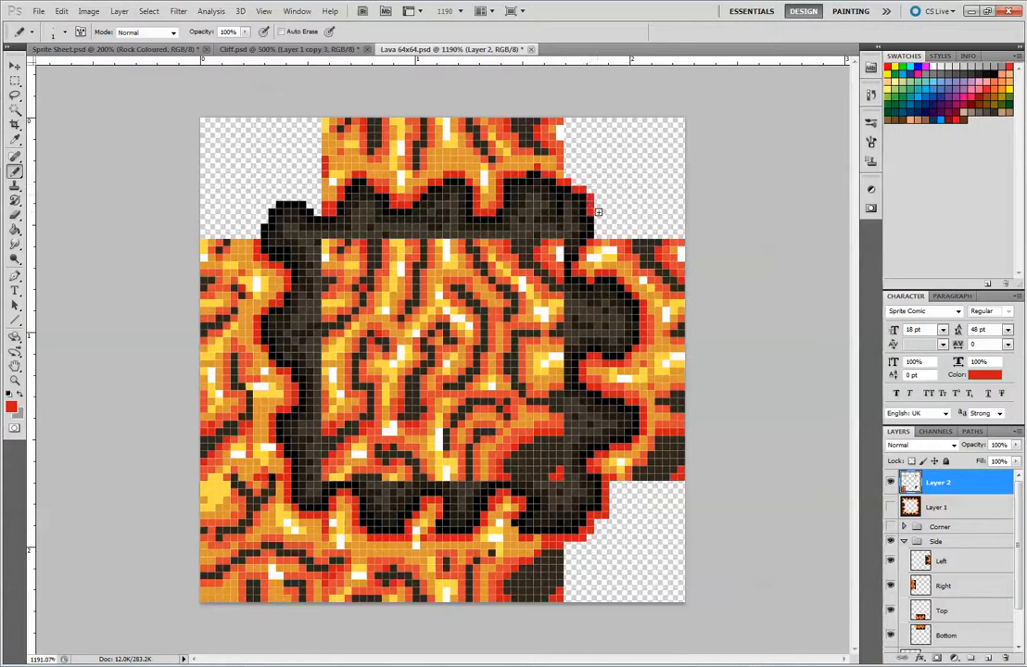
pyautogui.moveTo(595, 212); pyautogui.dragTo(599, 226)
pyautogui.moveTo(316, 211); pyautogui.dragTo(288, 197)
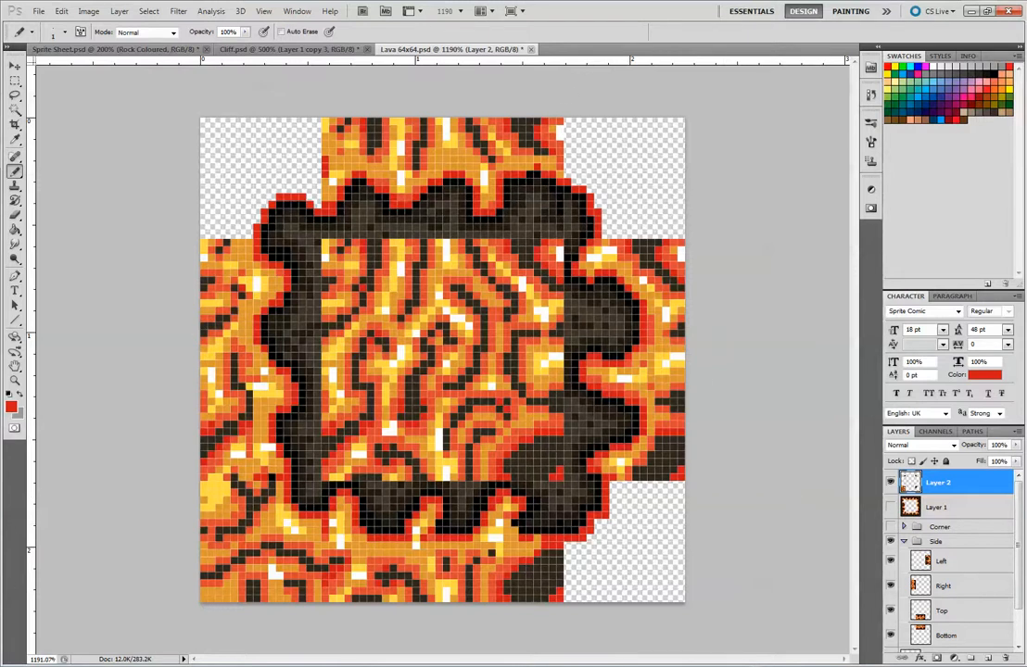
pyautogui.click(2, 592)
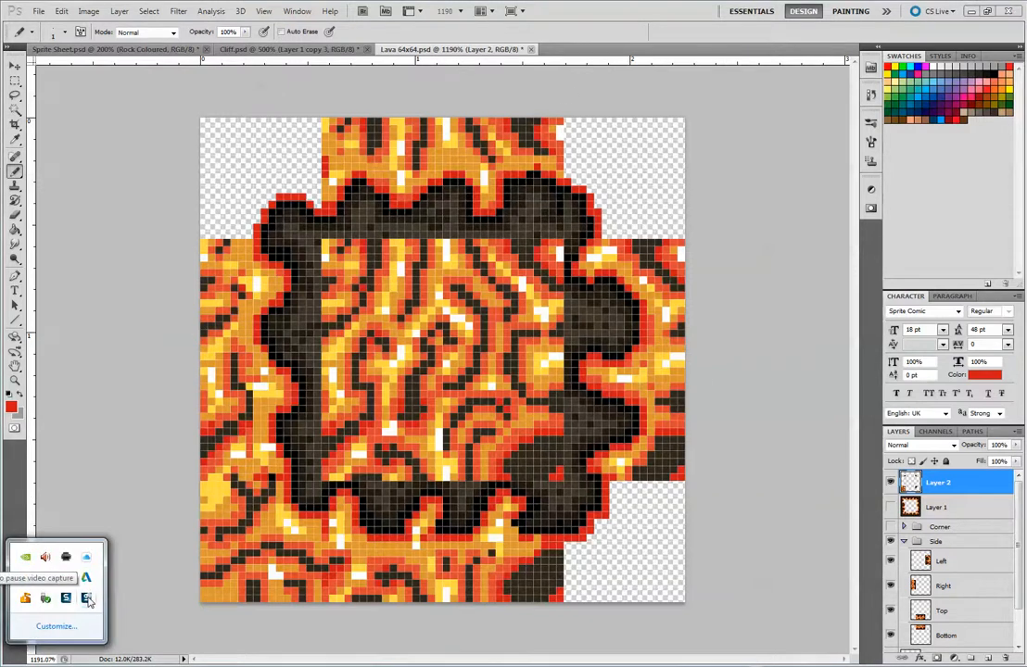